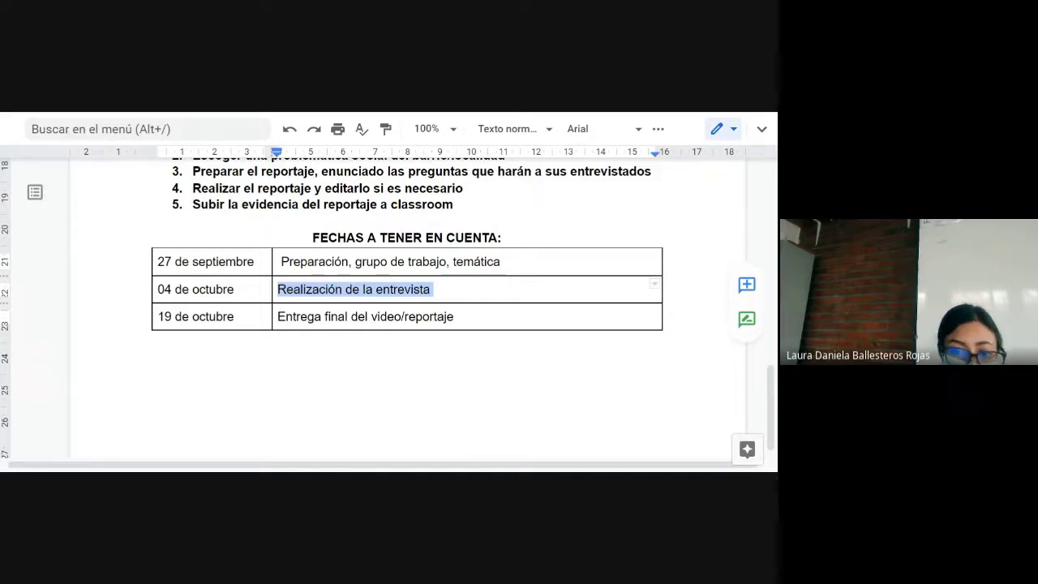
Remove the leading space before "Preparación, grupo de trabajo, temática" in the 27 de septiembre row of the dates table.
{"action": "left_click", "coordinate": [434, 289]}
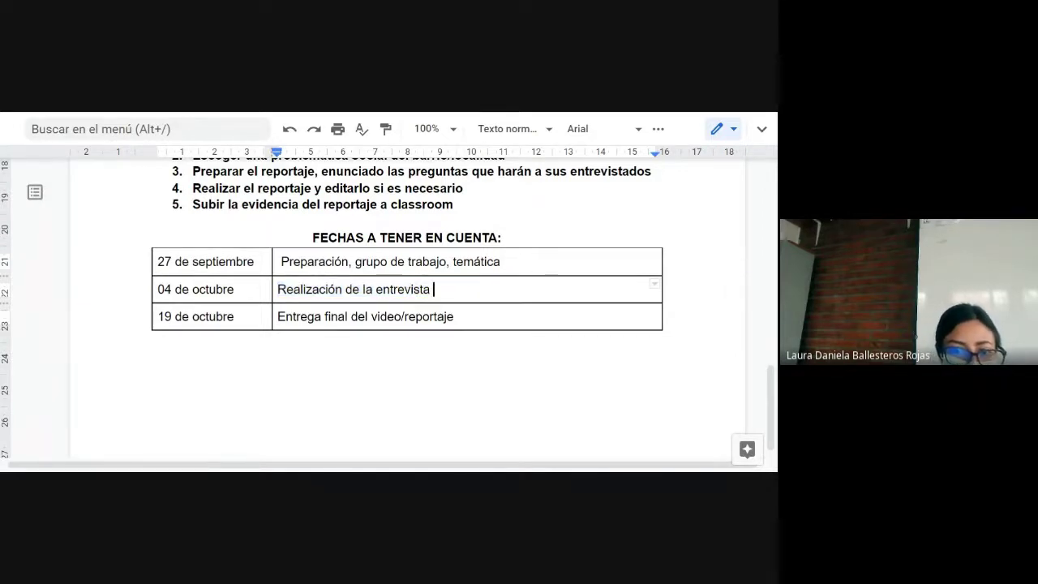
{"action": "left_click", "coordinate": [281, 261]}
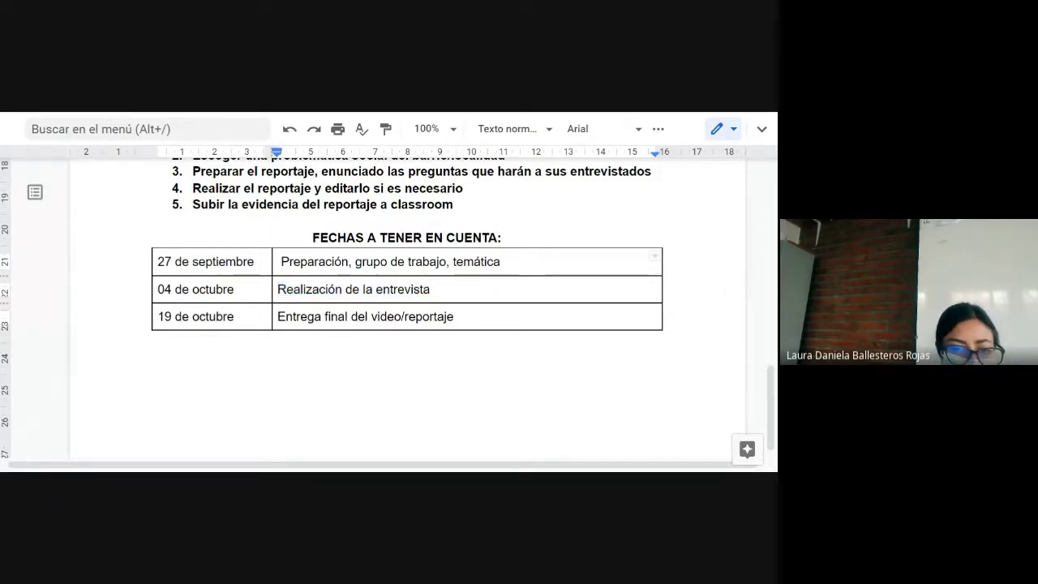
{"action": "key", "text": "BackSpace"}
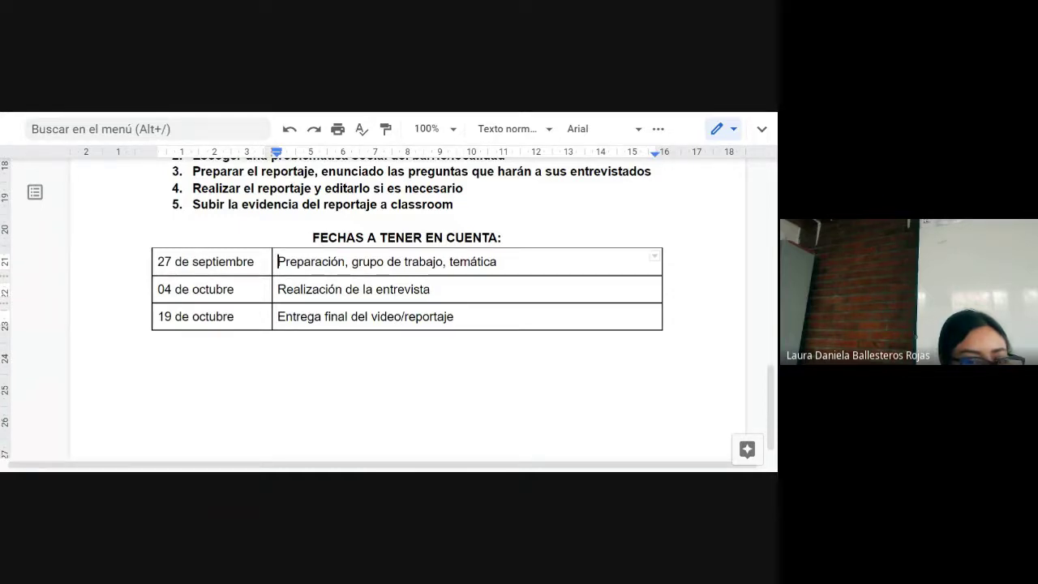
{"action": "left_click", "coordinate": [434, 289]}
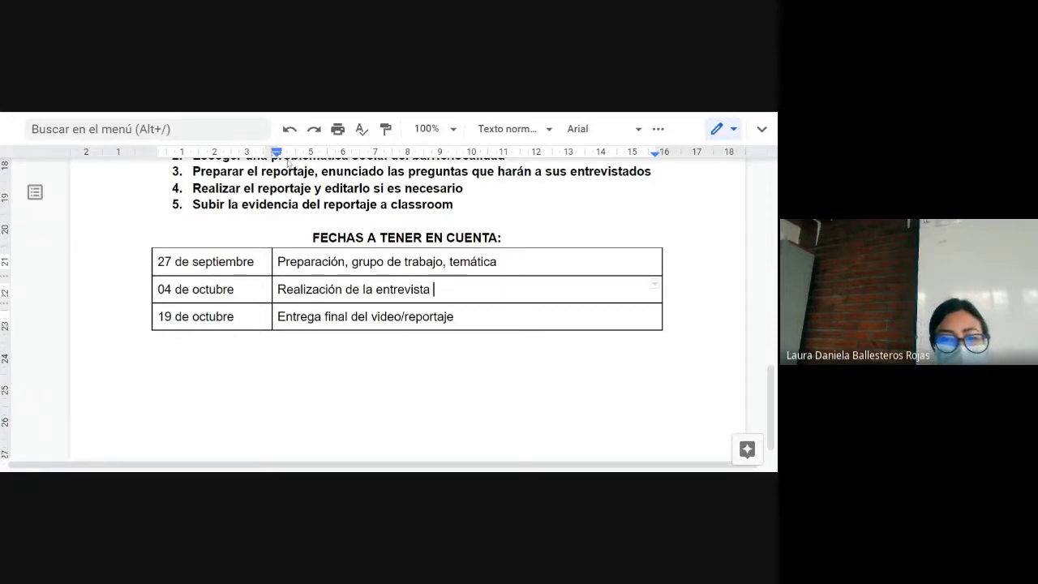
{"action": "left_click_drag", "start_coordinate": [357, 261], "coordinate": [422, 261]}
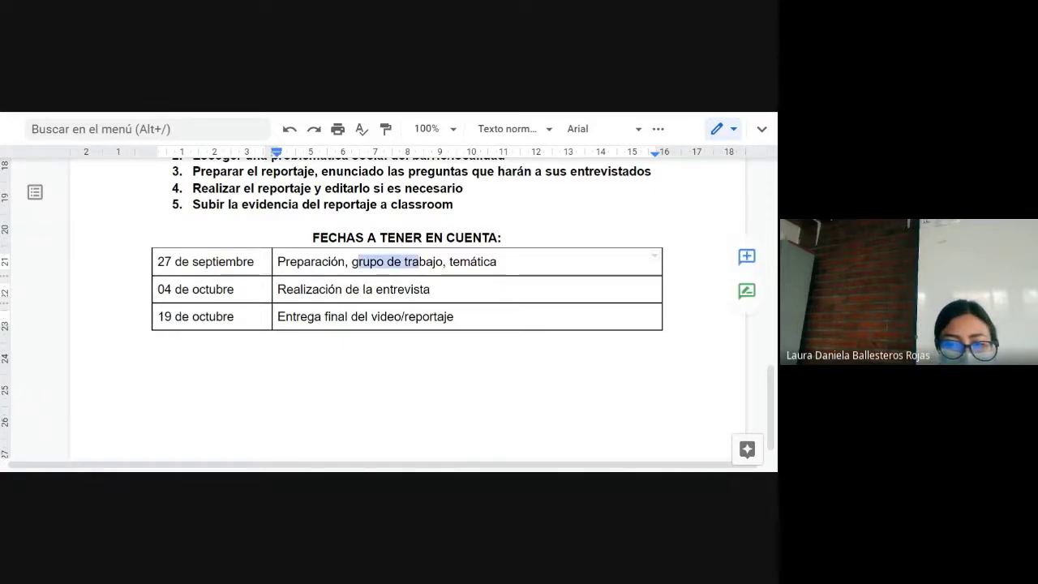
{"action": "left_click", "coordinate": [442, 261]}
{"action": "key", "text": "End"}
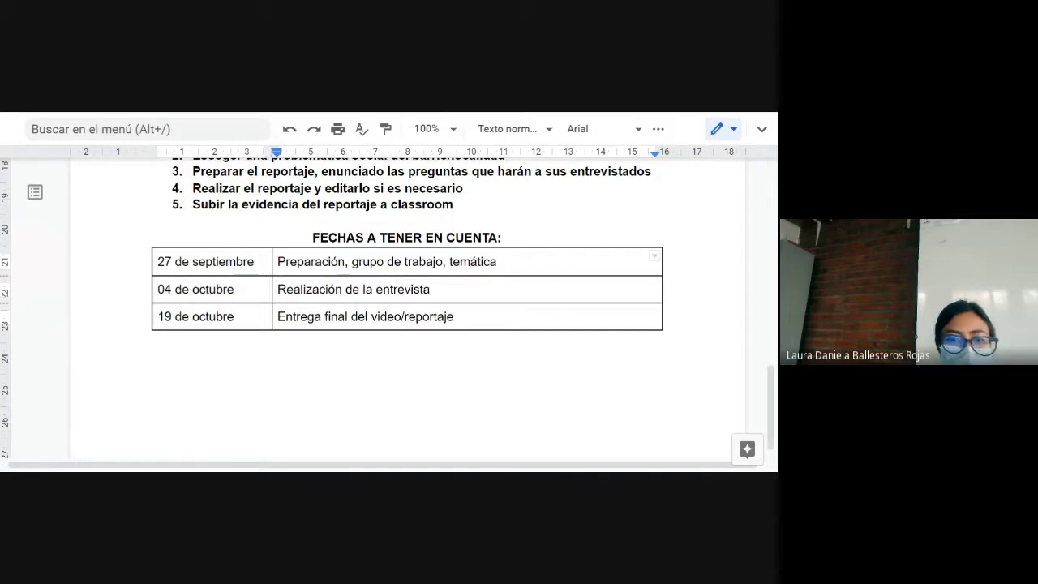
Switch to Google Classroom and create a new question in the class work of Ciencias Políticas y Económicas Décimo.
{"action": "key", "text": "ctrl+Tab"}
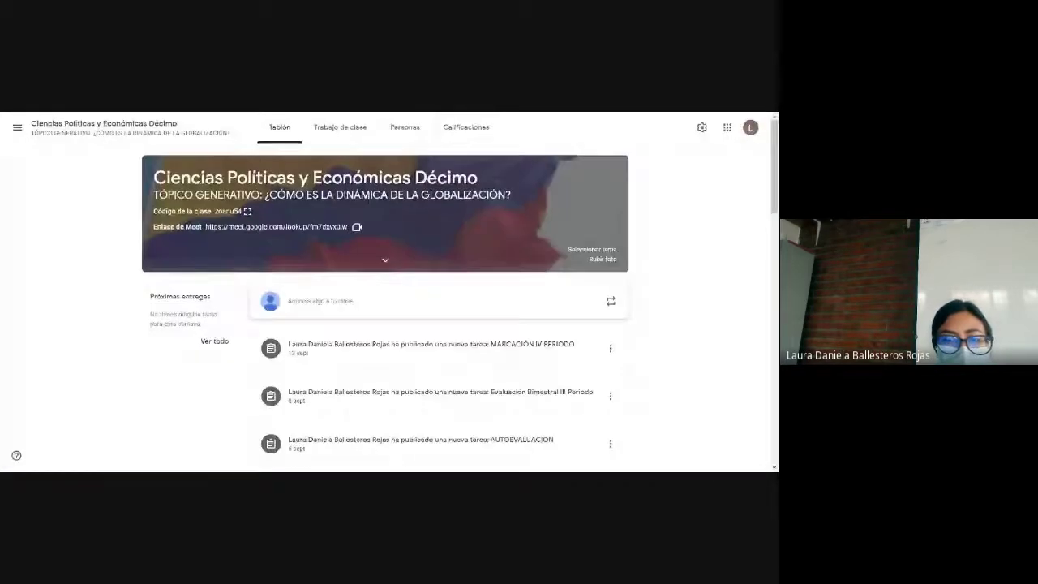
{"action": "left_click", "coordinate": [361, 130]}
{"action": "left_click", "coordinate": [230, 162]}
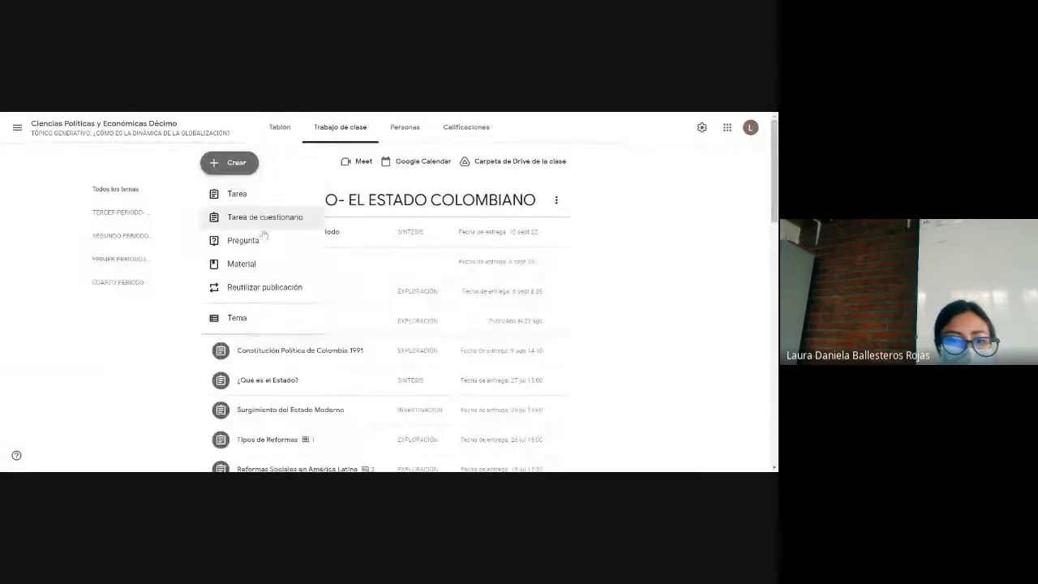
{"action": "left_click", "coordinate": [246, 239]}
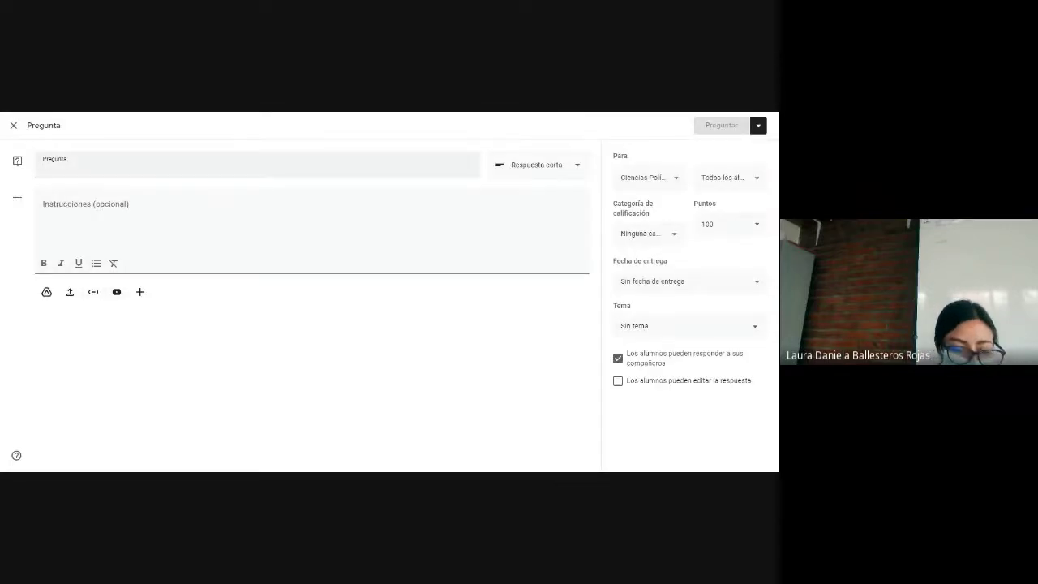
Enter "Tematica/Integrantes del grupo" as the question title.
{"action": "left_click", "coordinate": [43, 168]}
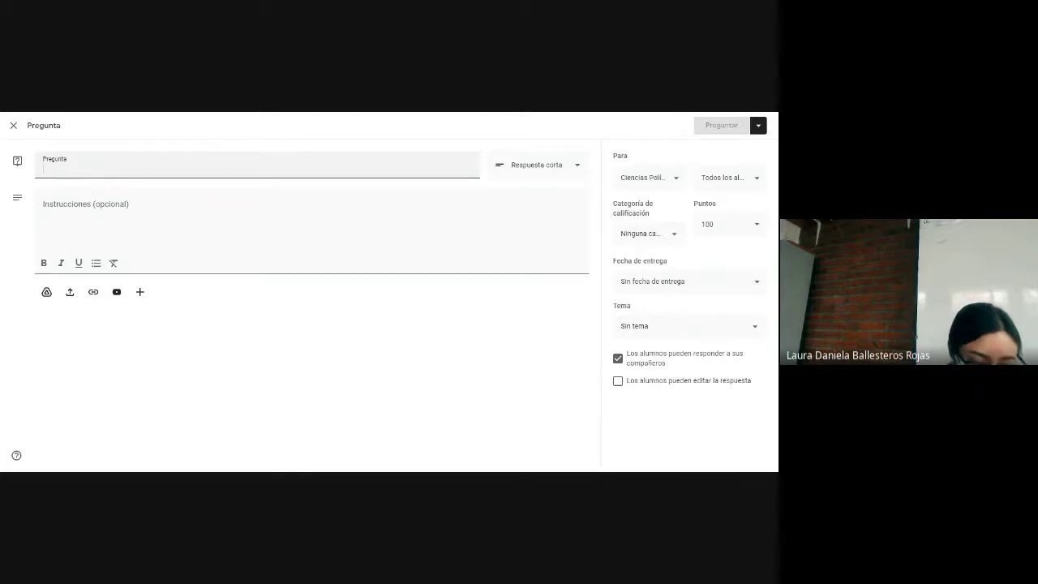
{"action": "type", "text": "Te"}
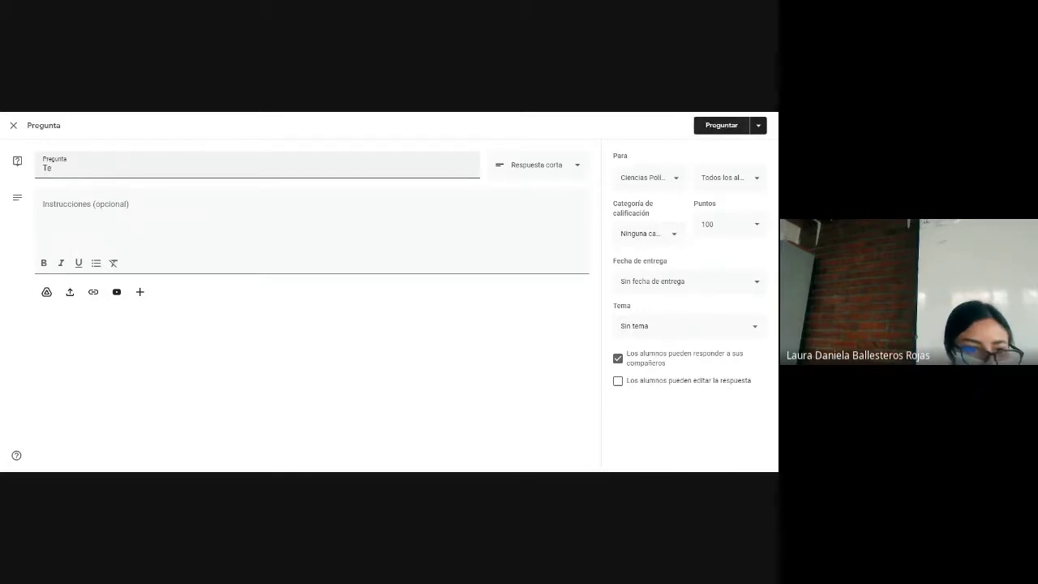
{"action": "type", "text": "rmay"}
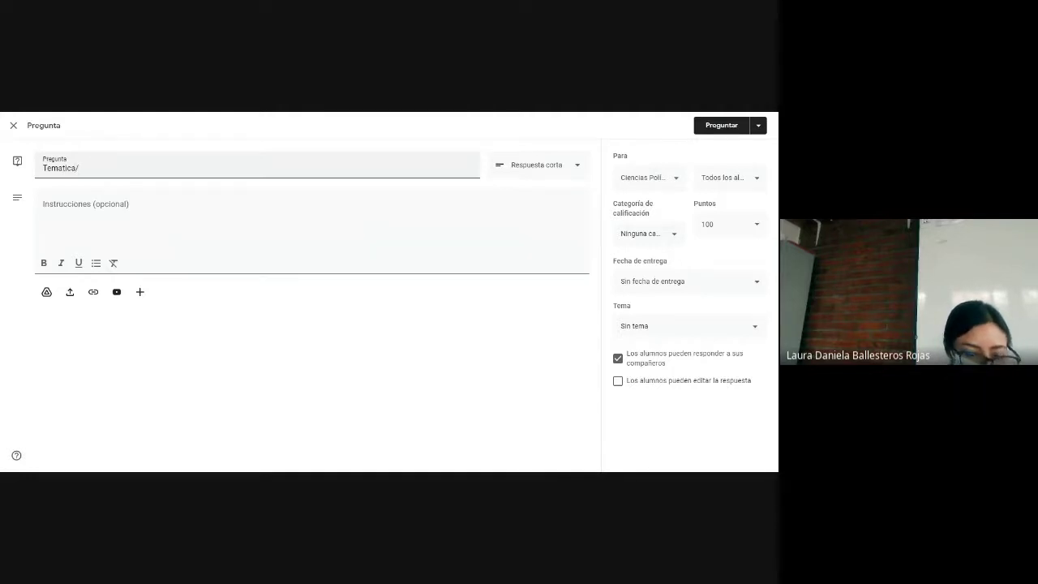
{"action": "type", "text": "Integra"}
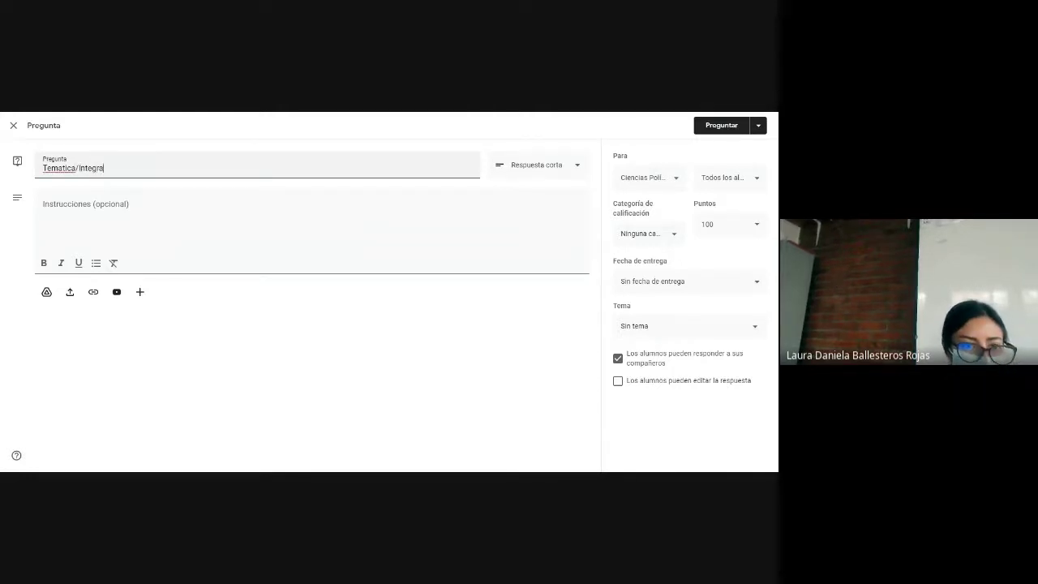
{"action": "type", "text": "ntes del gtr"}
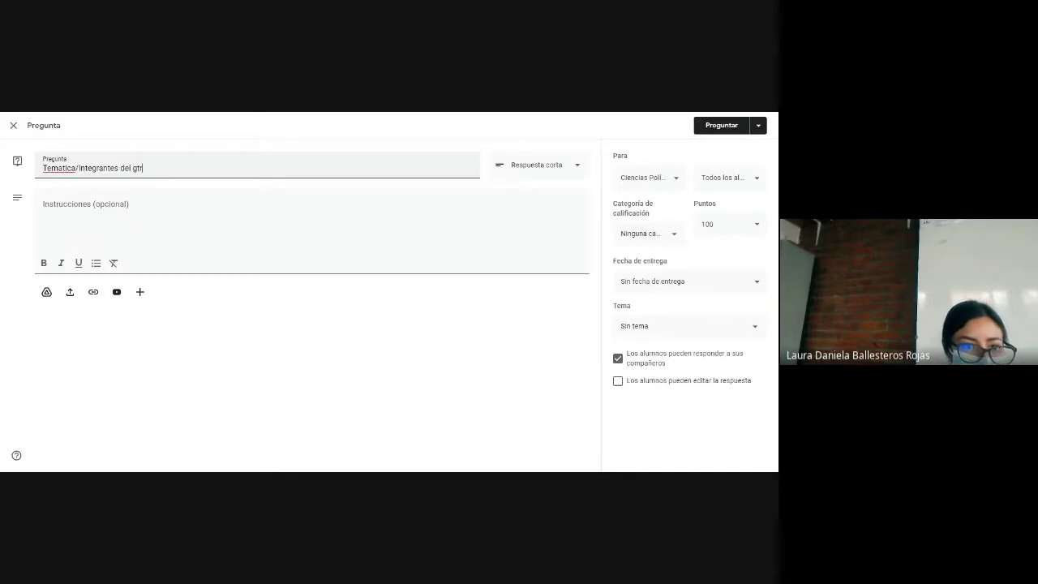
{"action": "type", "text": "o"}
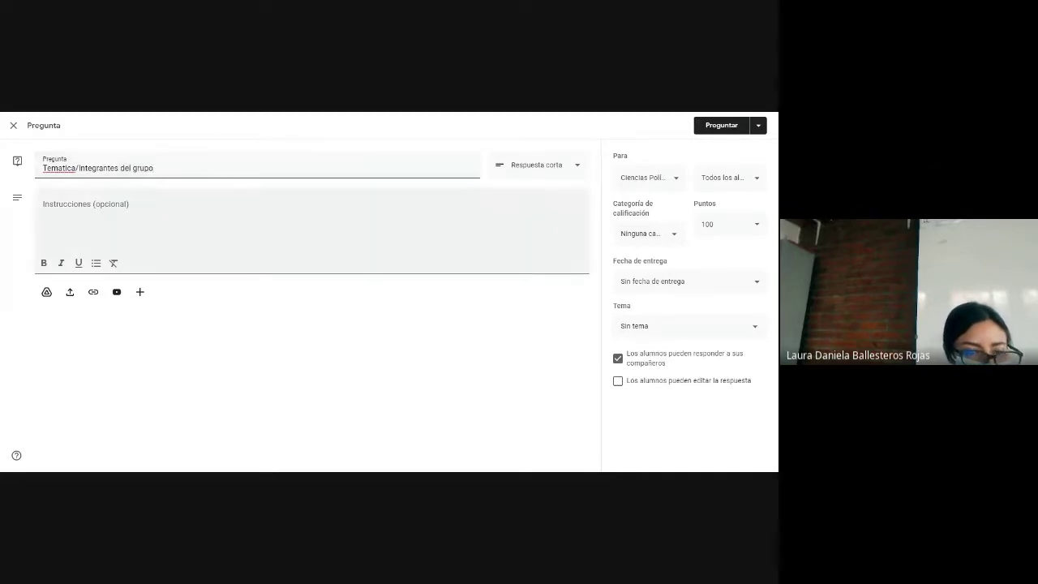
Write "¿Cuál es la temática seleccionada por mi grupo?" in the question's instructions.
{"action": "left_click", "coordinate": [121, 215]}
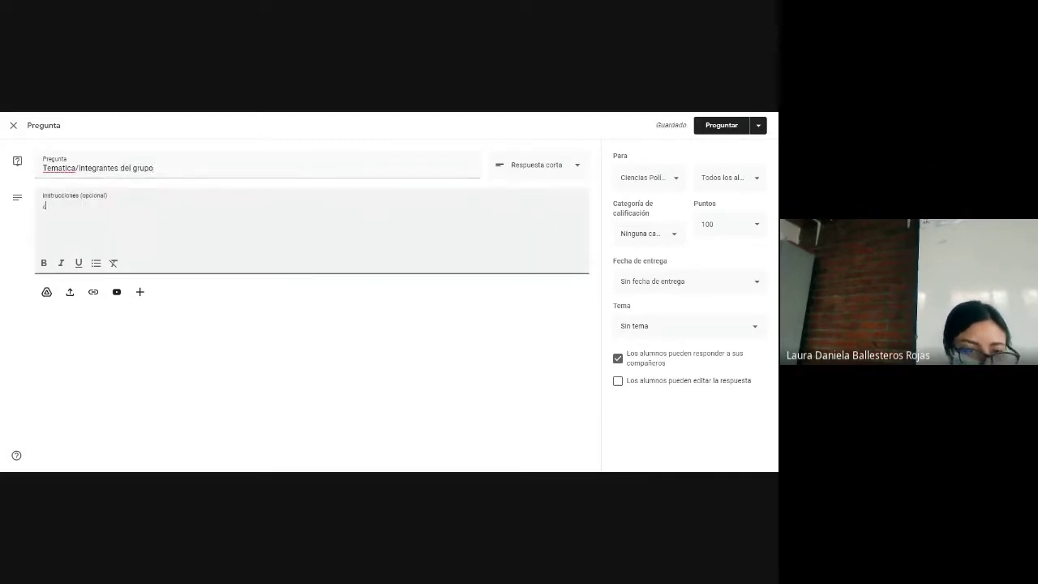
{"action": "type", "text": "¿Q"}
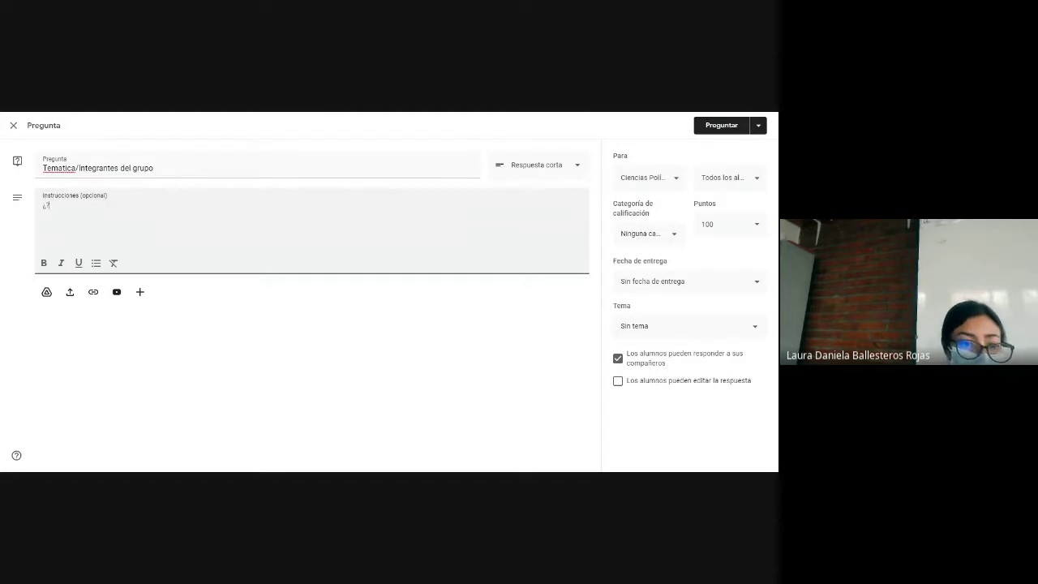
{"action": "type", "text": "u"}
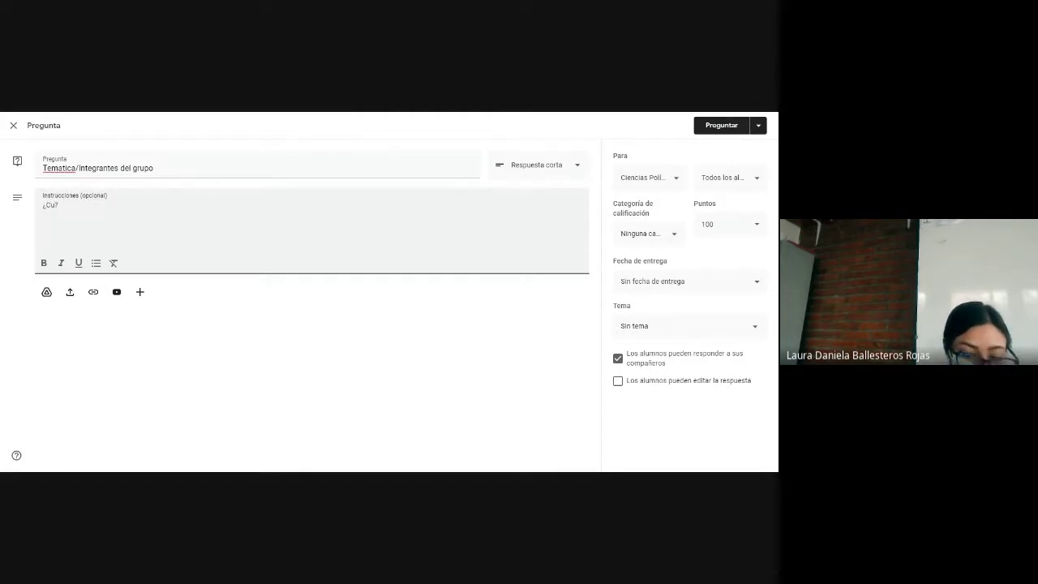
{"action": "type", "text": "al es la temati"}
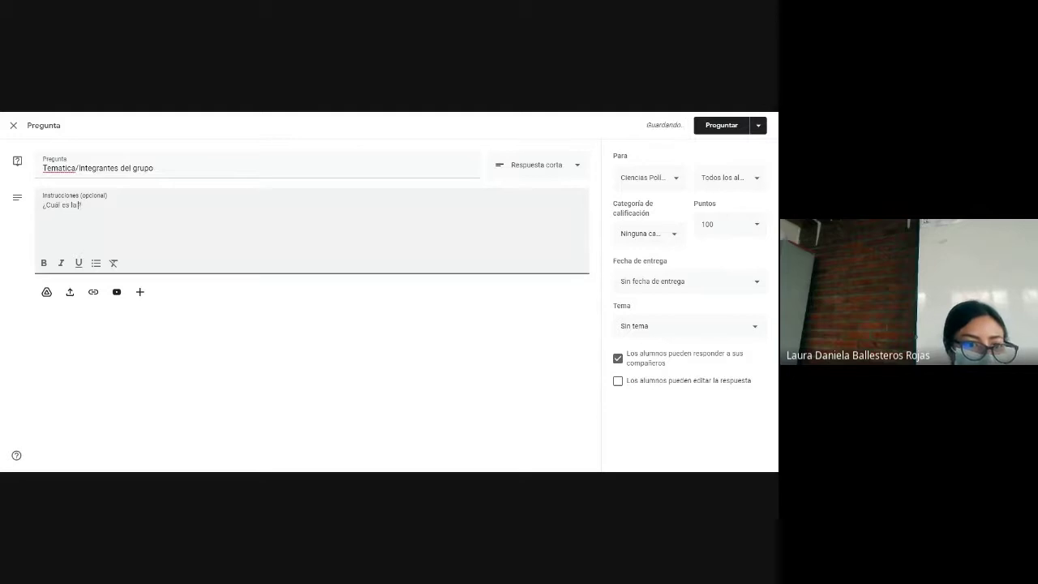
{"action": "type", "text": "ca seleccionada po"}
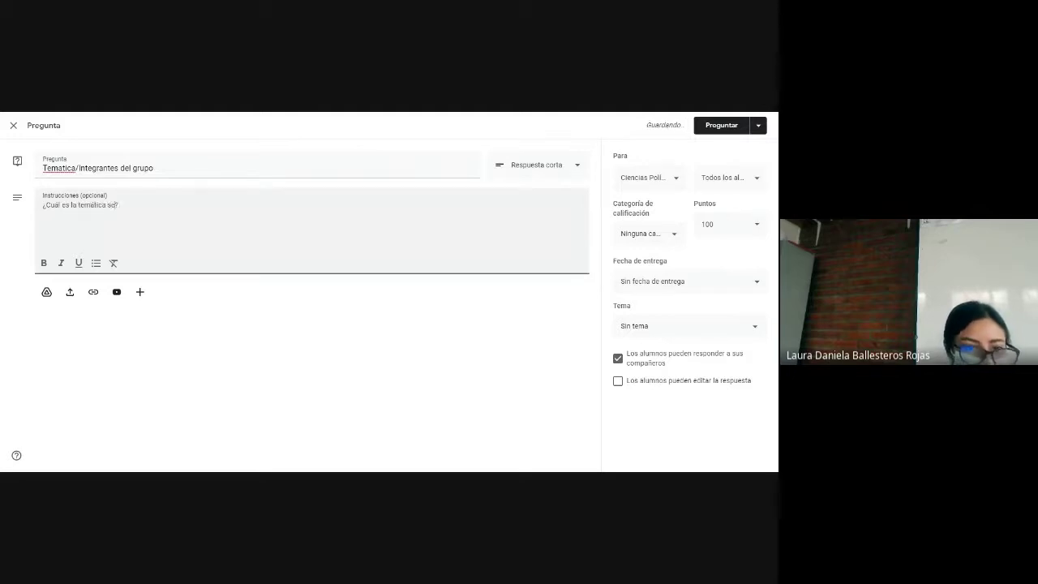
{"action": "type", "text": "r mi gr"}
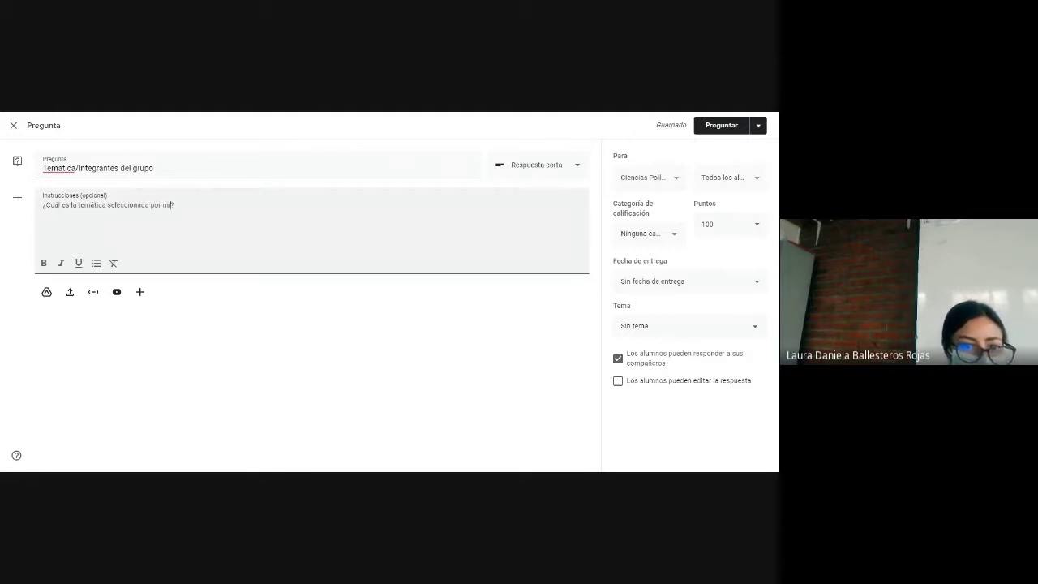
{"action": "type", "text": "upo"}
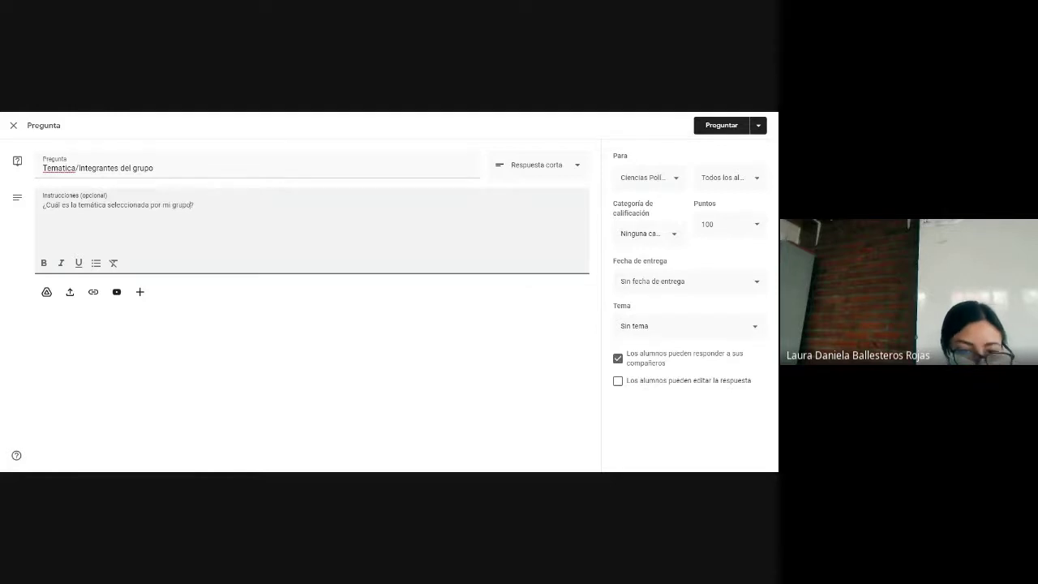
Continue the instructions with ", ¿cuáles son los integrantes de mi grupo?".
{"action": "type", "text": ","}
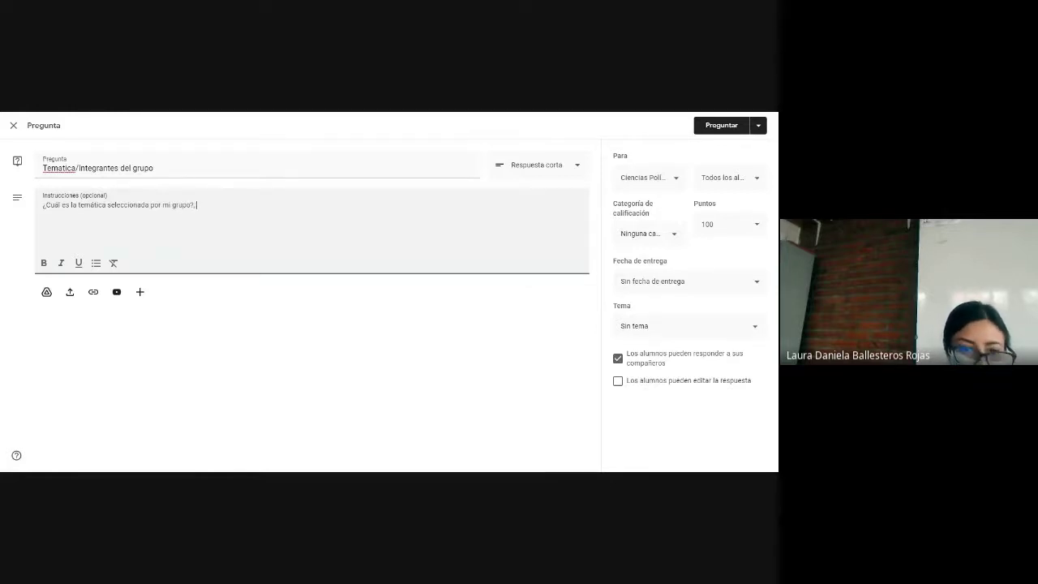
{"action": "type", "text": " ¿cuál"}
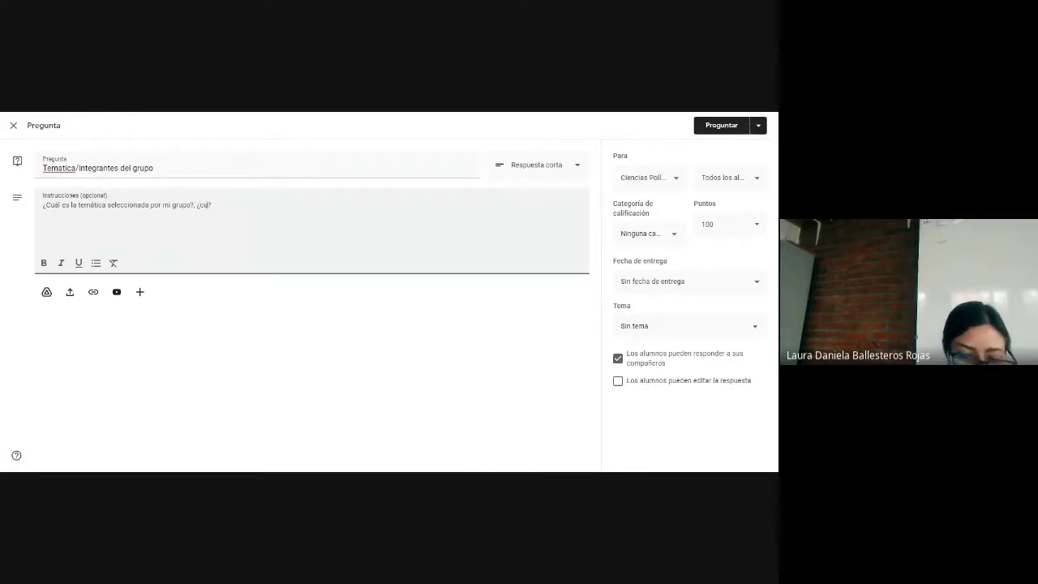
{"action": "type", "text": "e son los int"}
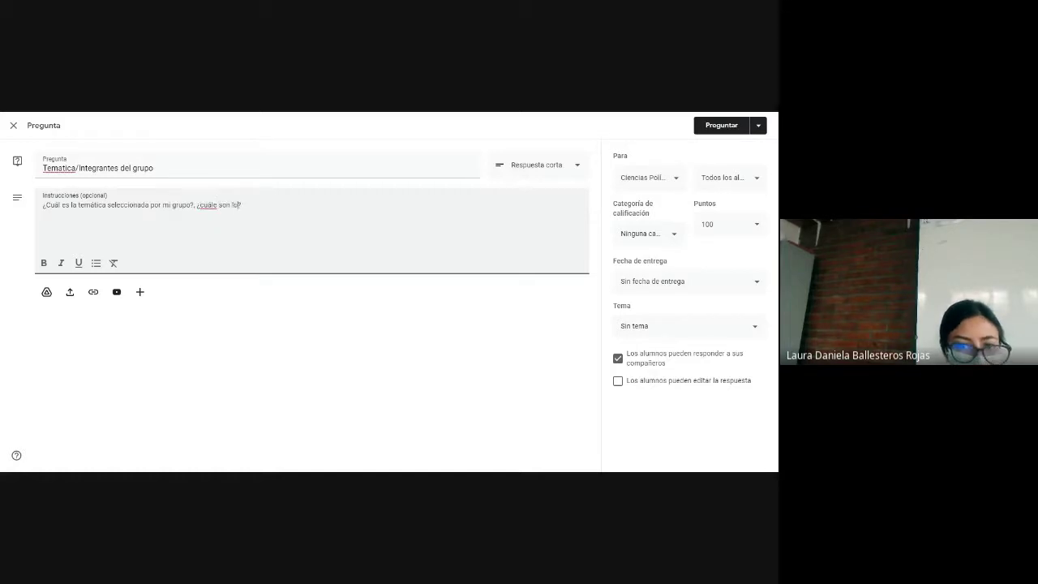
{"action": "type", "text": "egrantes de mi"}
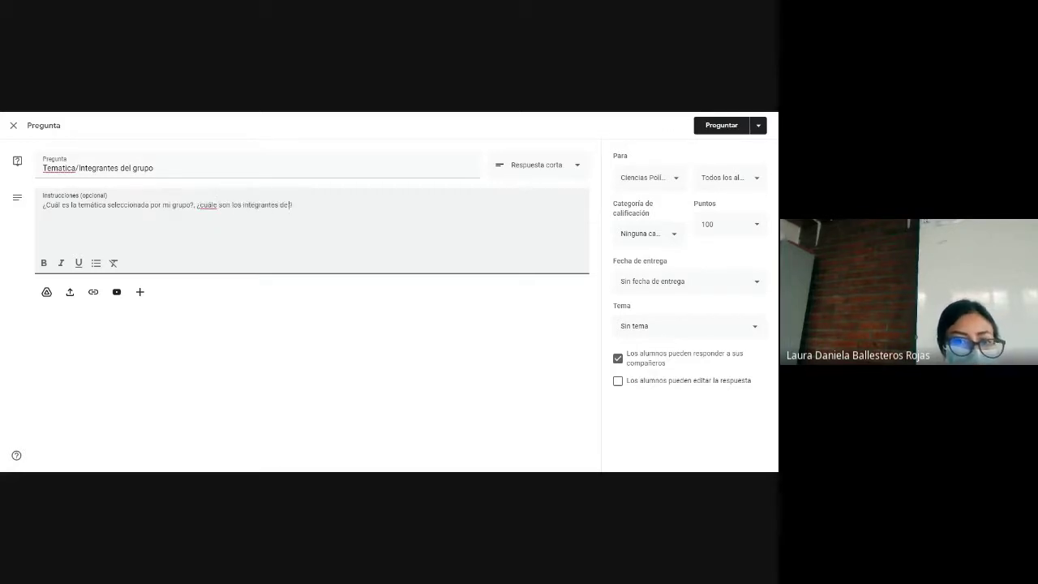
{"action": "type", "text": " grupo"}
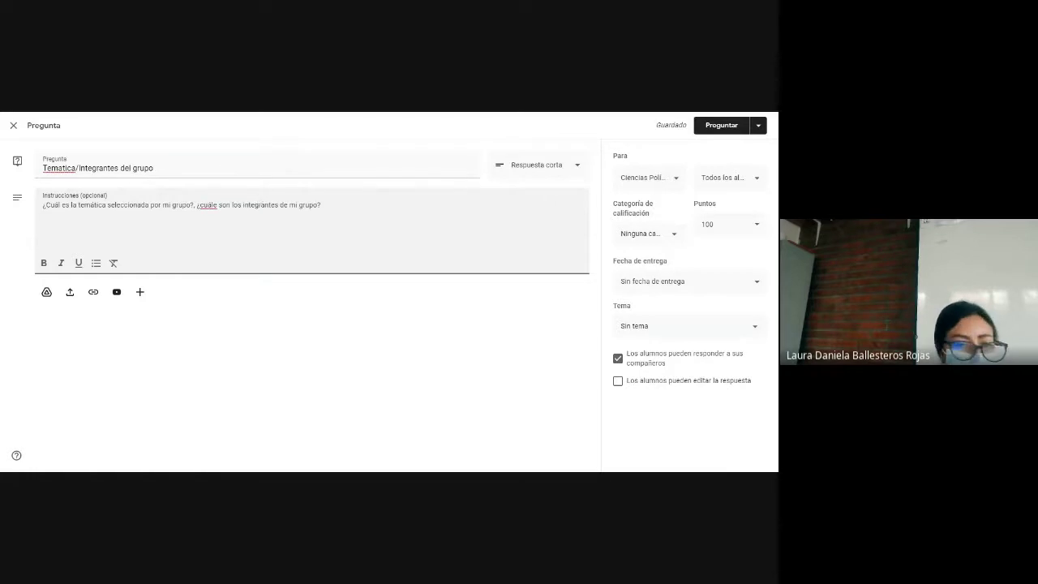
{"action": "type", "text": "s"}
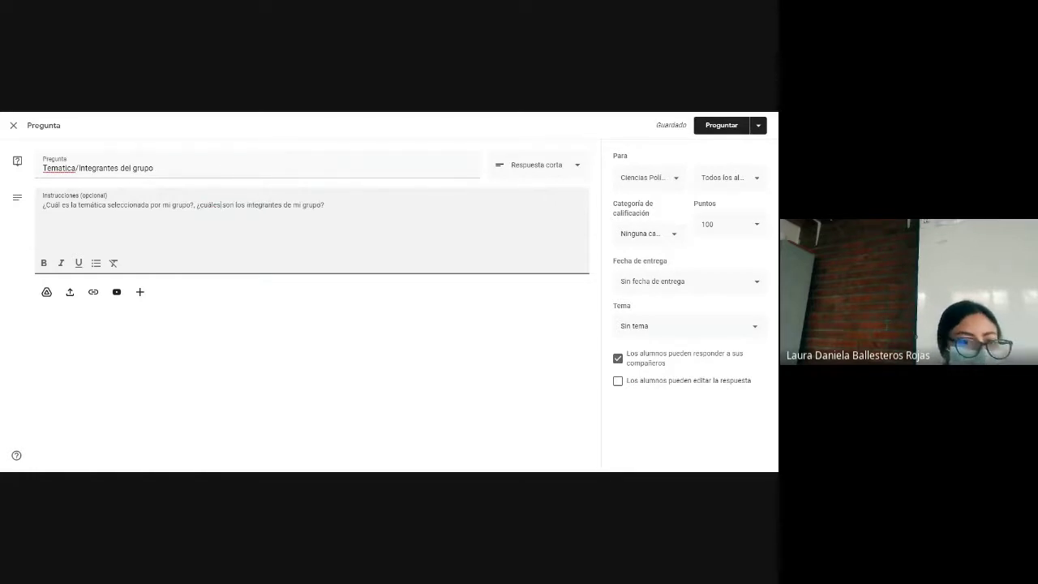
Correct the title's first word to "Temática" and capitalize "Cuáles" in the instructions' second question.
{"action": "double_click", "coordinate": [60, 168]}
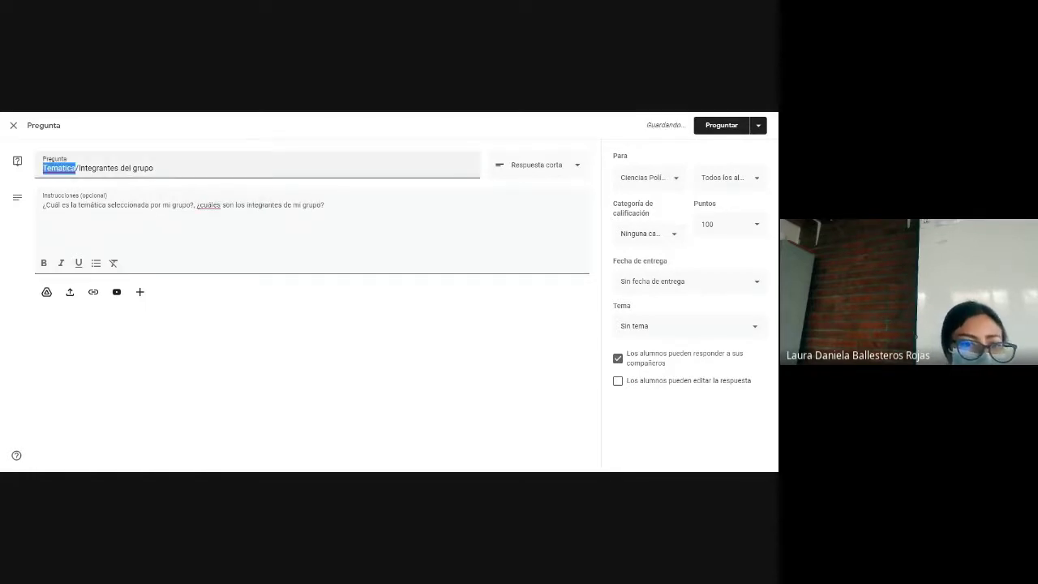
{"action": "type", "text": "Temática"}
{"action": "left_click_drag", "start_coordinate": [77, 204], "coordinate": [187, 205]}
{"action": "left_click", "coordinate": [208, 204]}
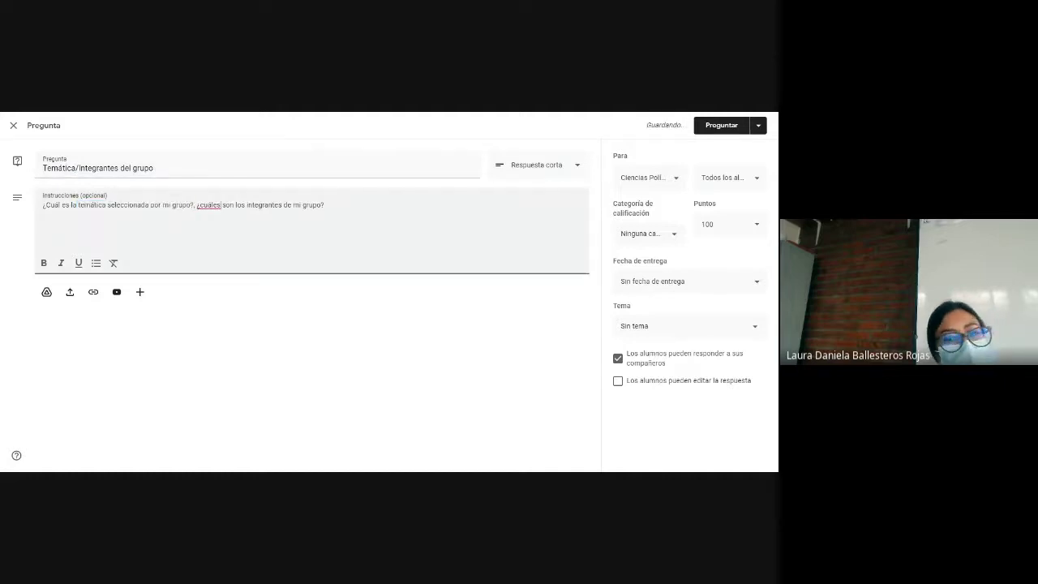
{"action": "double_click", "coordinate": [209, 205]}
{"action": "type", "text": "Cuáles"}
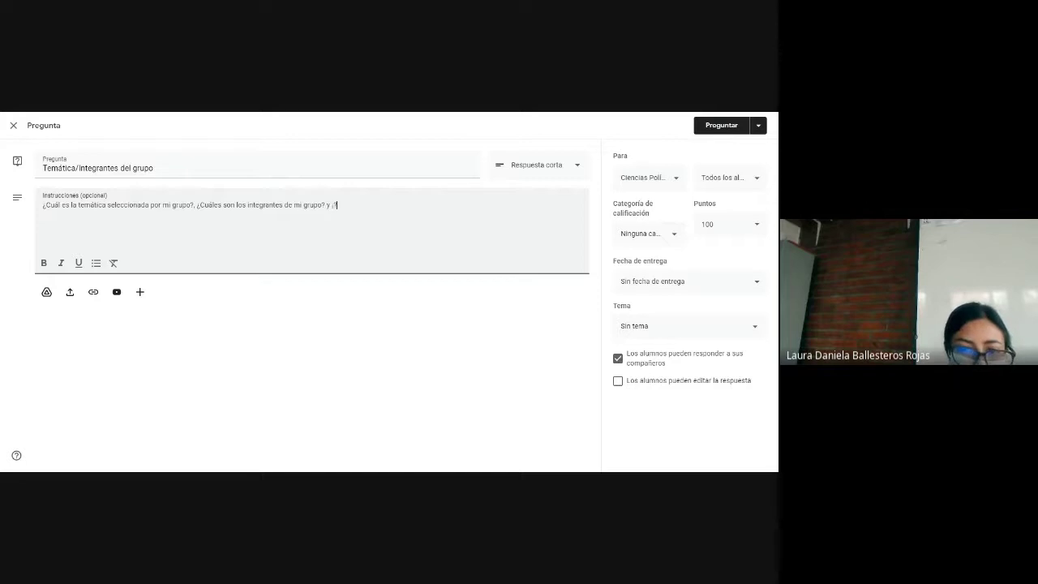
Complete the instructions with a third question, "y ¿Cuál es la idea general del reportaje?".
{"action": "type", "text": " ¿cuál?"}
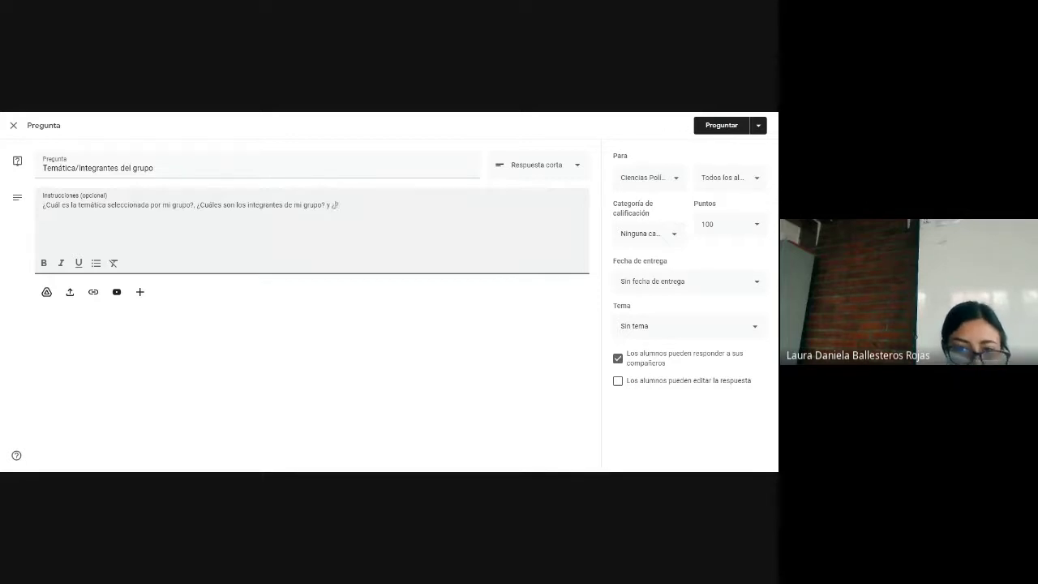
{"action": "type", "text": " es la idea gen"}
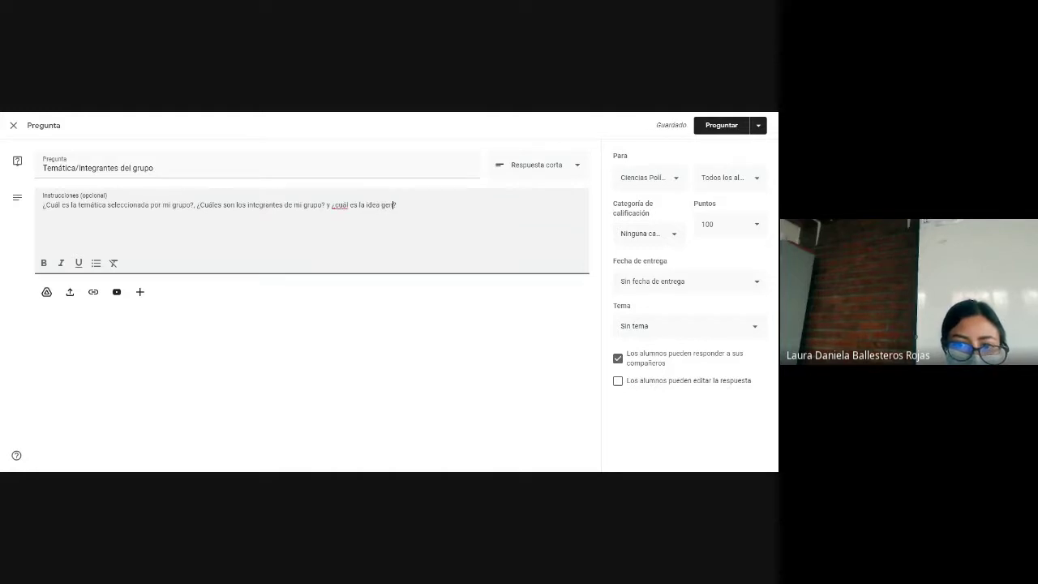
{"action": "type", "text": "eral del "}
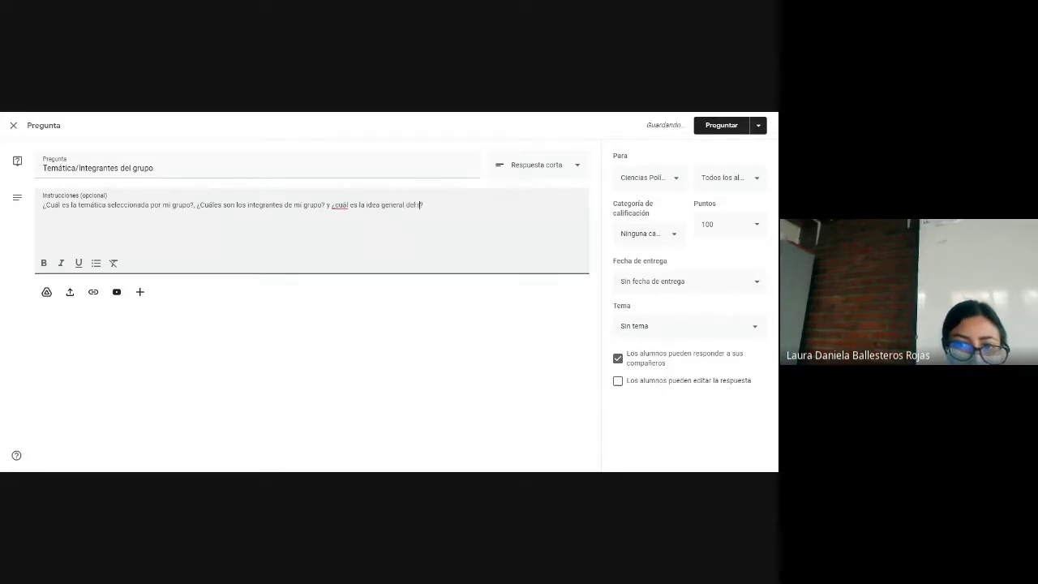
{"action": "type", "text": "repor"}
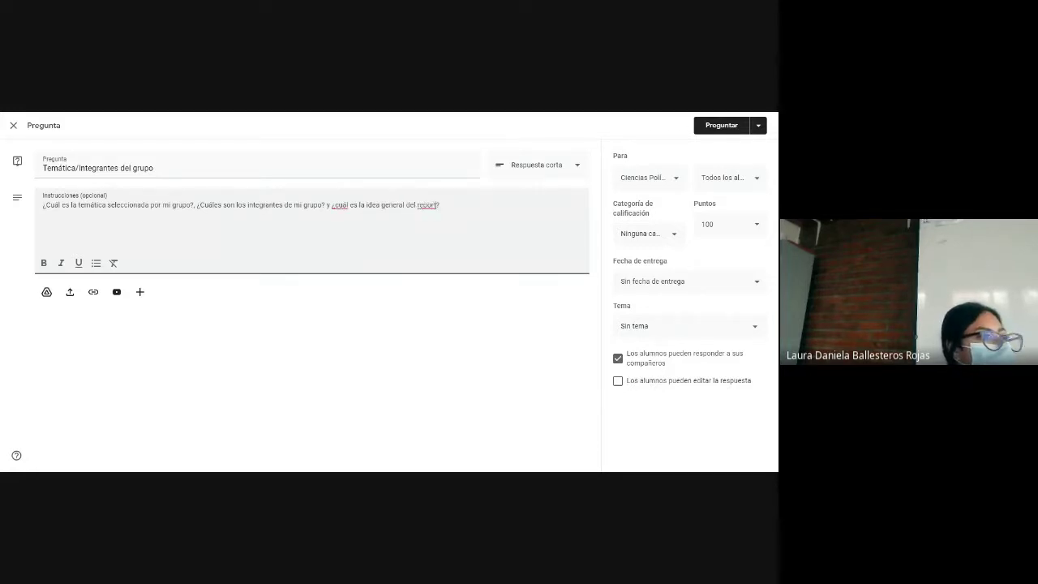
{"action": "type", "text": "te"}
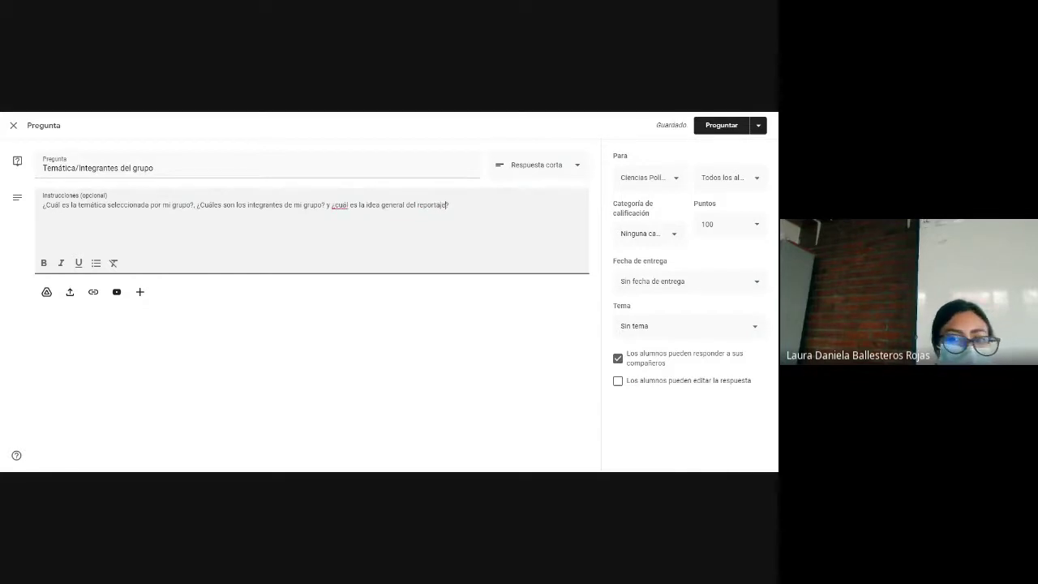
{"action": "double_click", "coordinate": [340, 204]}
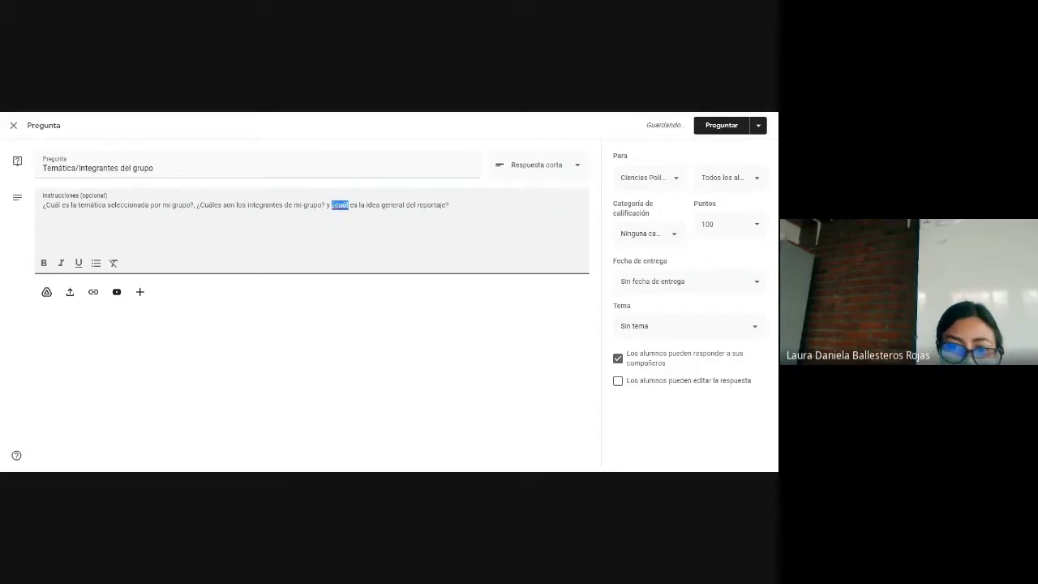
{"action": "type", "text": "Cuál"}
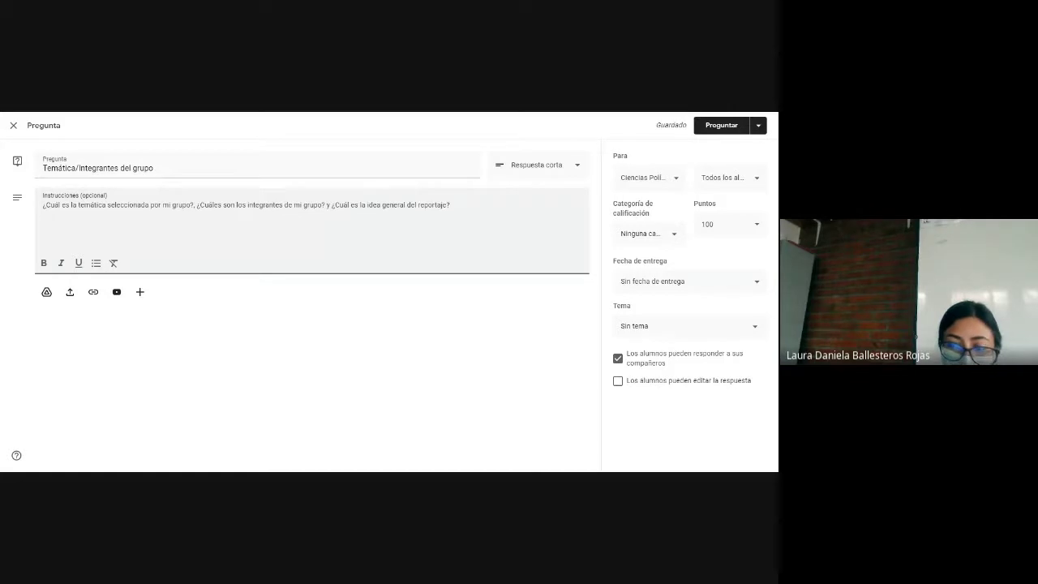
Set the question's due date to 27 sept 2021 at 11:30.
{"action": "left_click", "coordinate": [653, 281]}
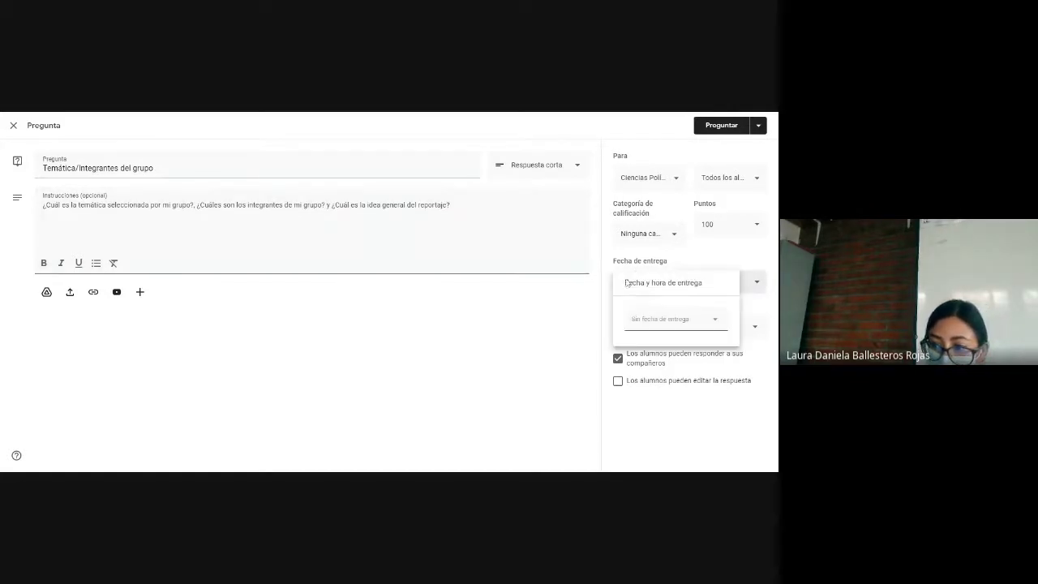
{"action": "left_click", "coordinate": [659, 319]}
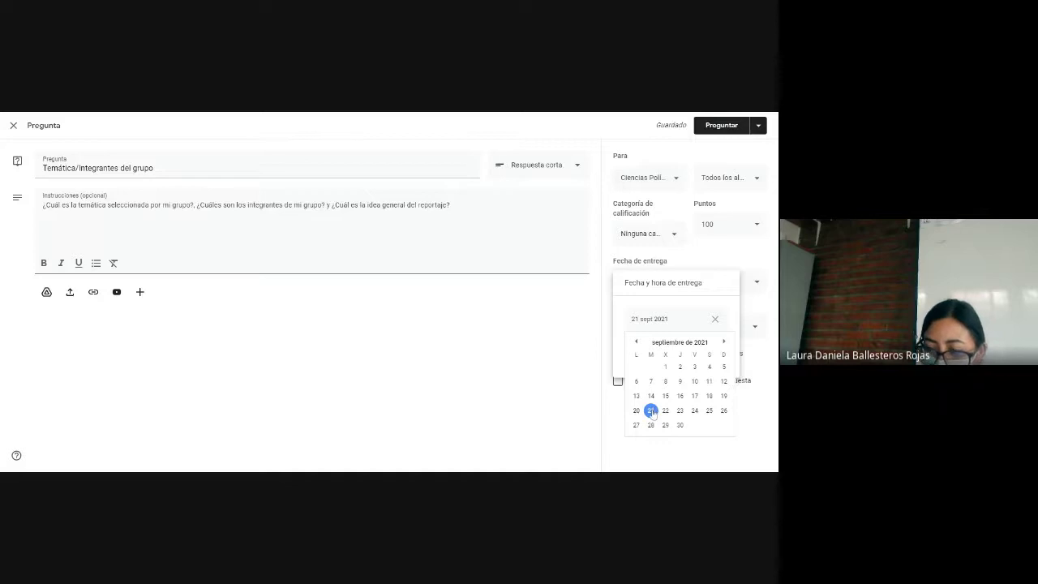
{"action": "left_click", "coordinate": [636, 425]}
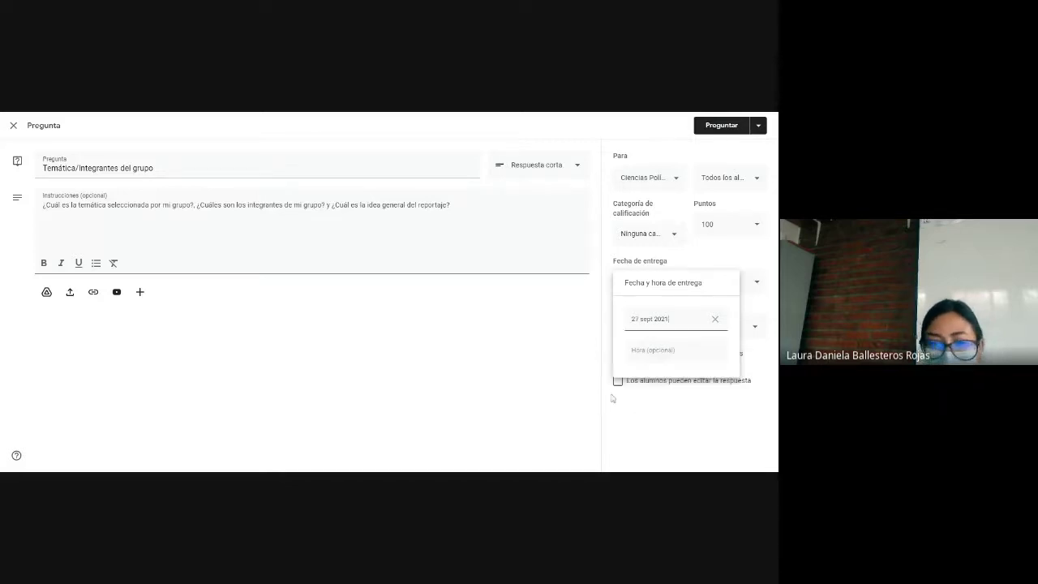
{"action": "left_click", "coordinate": [645, 351]}
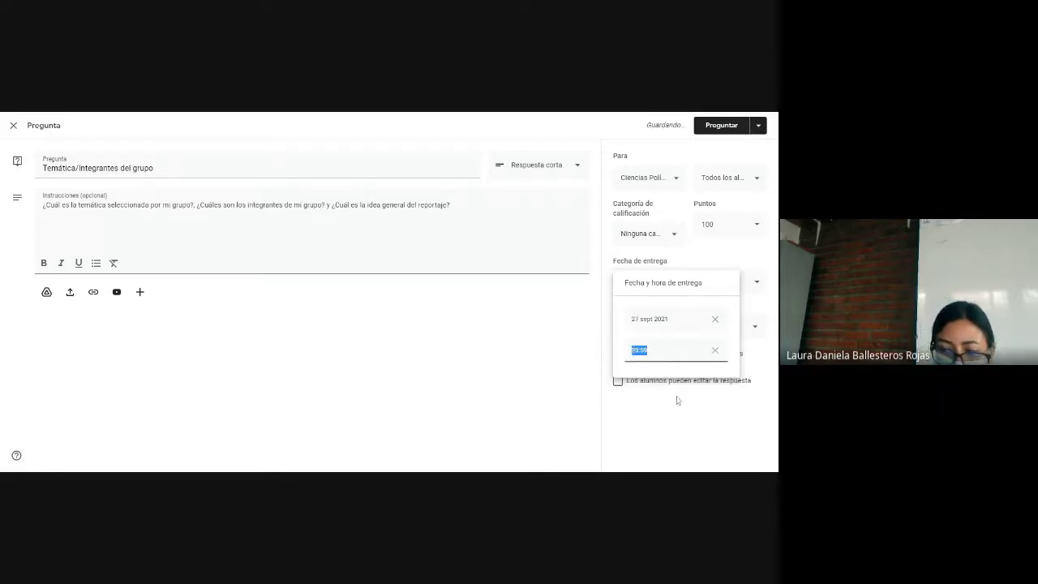
{"action": "type", "text": "11"}
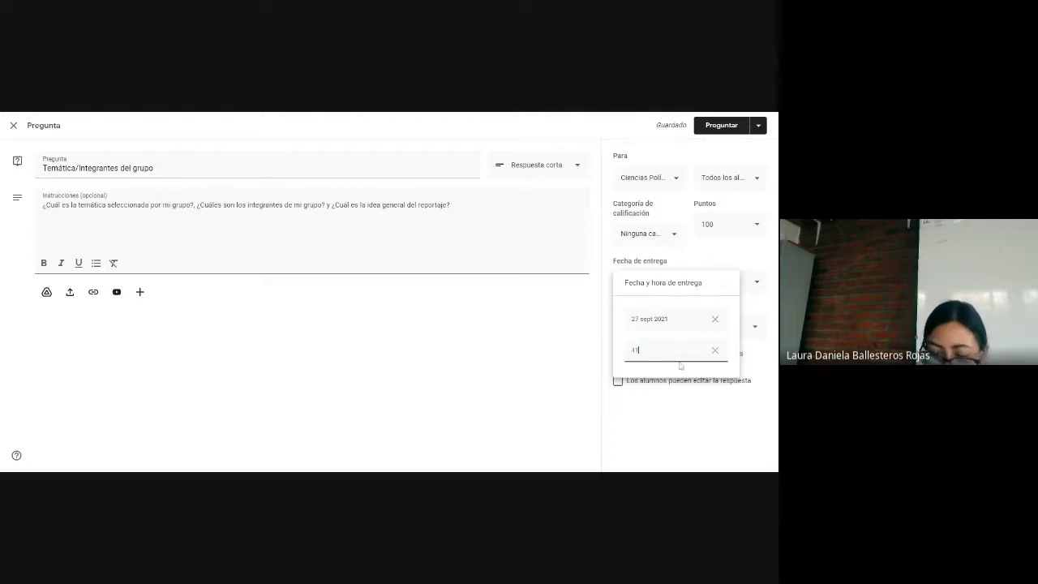
{"action": "type", "text": ":30"}
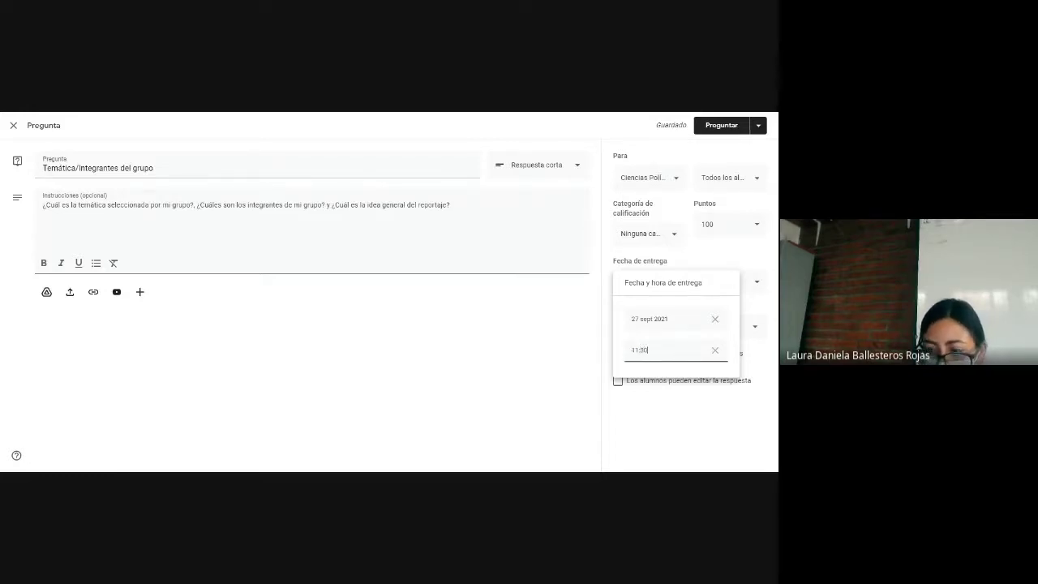
{"action": "left_click", "coordinate": [550, 380]}
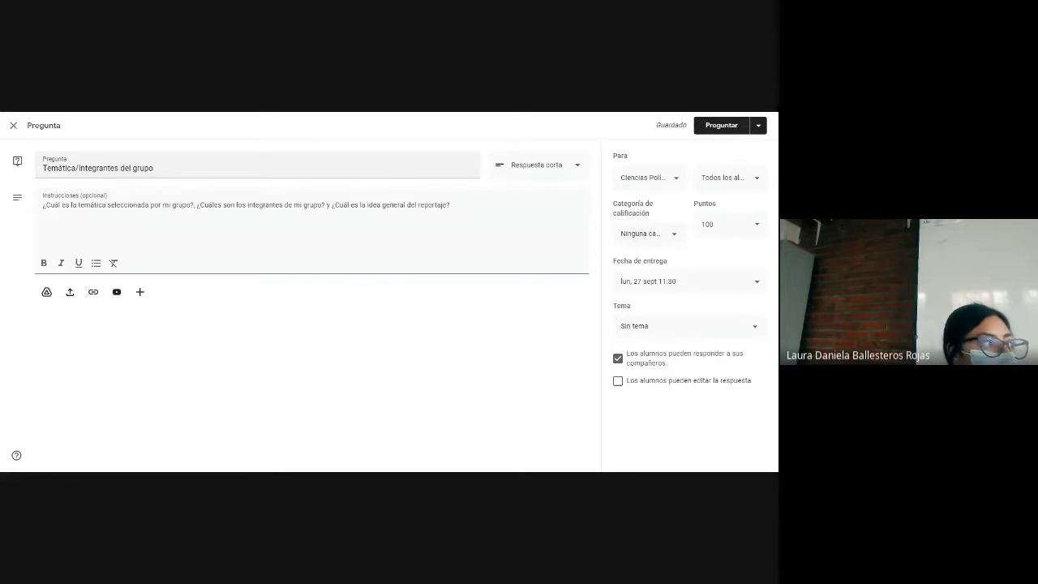
{"action": "left_click", "coordinate": [190, 201]}
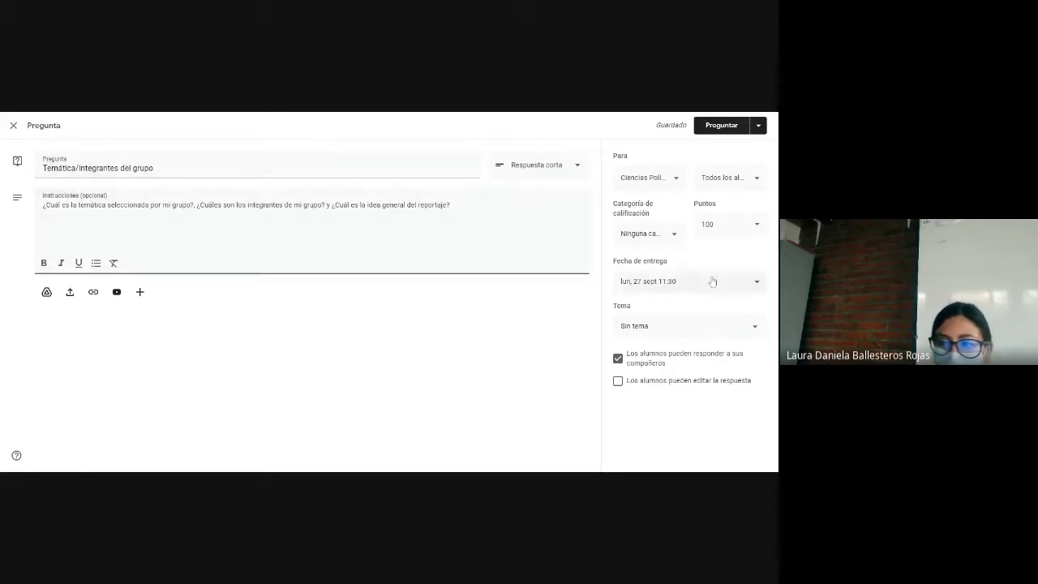
Assign the question to the CUARTO PERIODO topic on LOS DDHH.
{"action": "left_click", "coordinate": [640, 332]}
{"action": "left_click", "coordinate": [651, 374]}
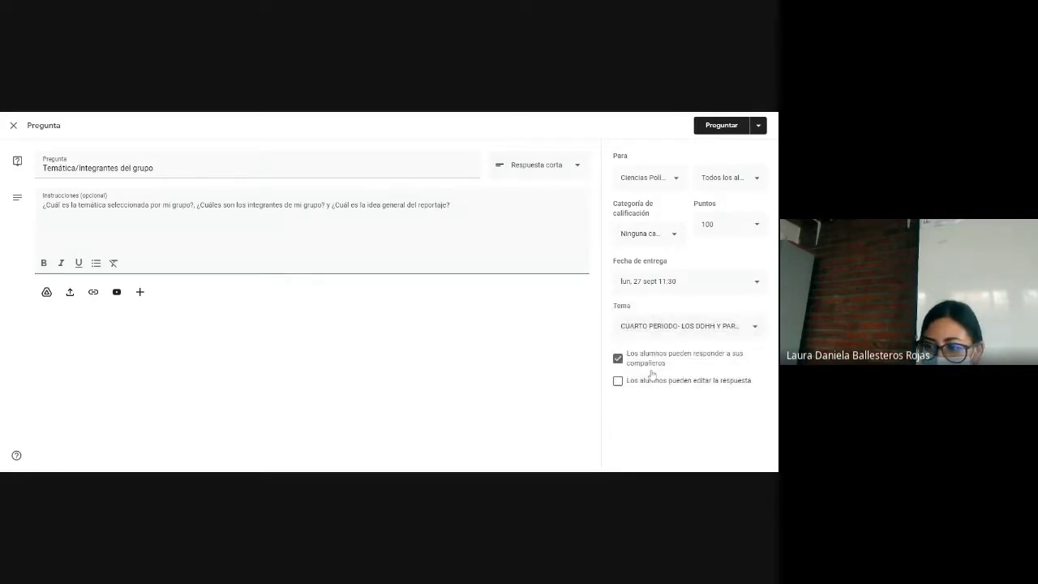
{"action": "left_click", "coordinate": [663, 332]}
{"action": "left_click", "coordinate": [663, 333]}
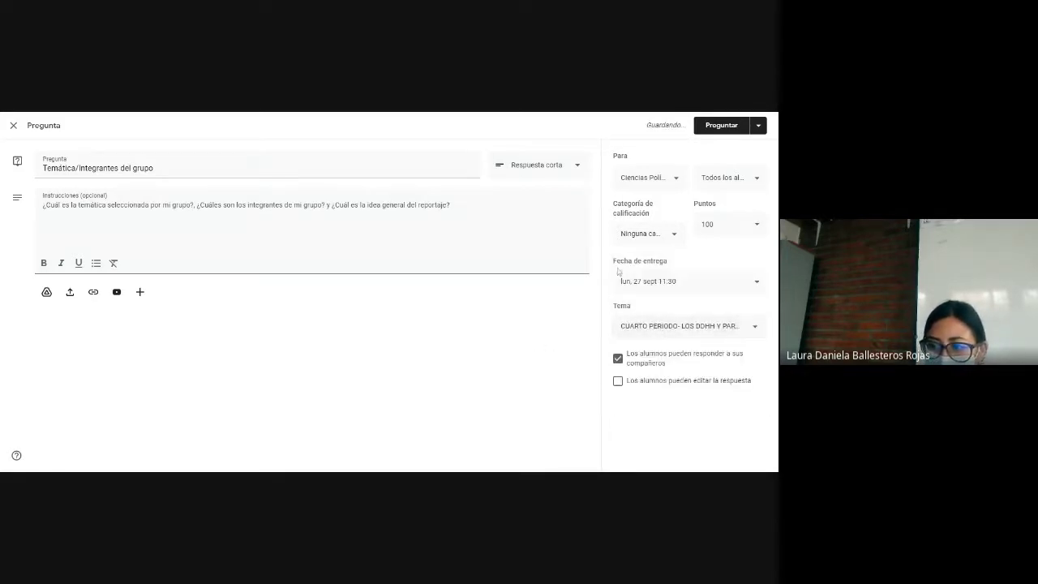
Set the question's grading category to INVESTIGACIÓN and publish it to the class.
{"action": "left_click", "coordinate": [640, 239]}
{"action": "left_click", "coordinate": [640, 286]}
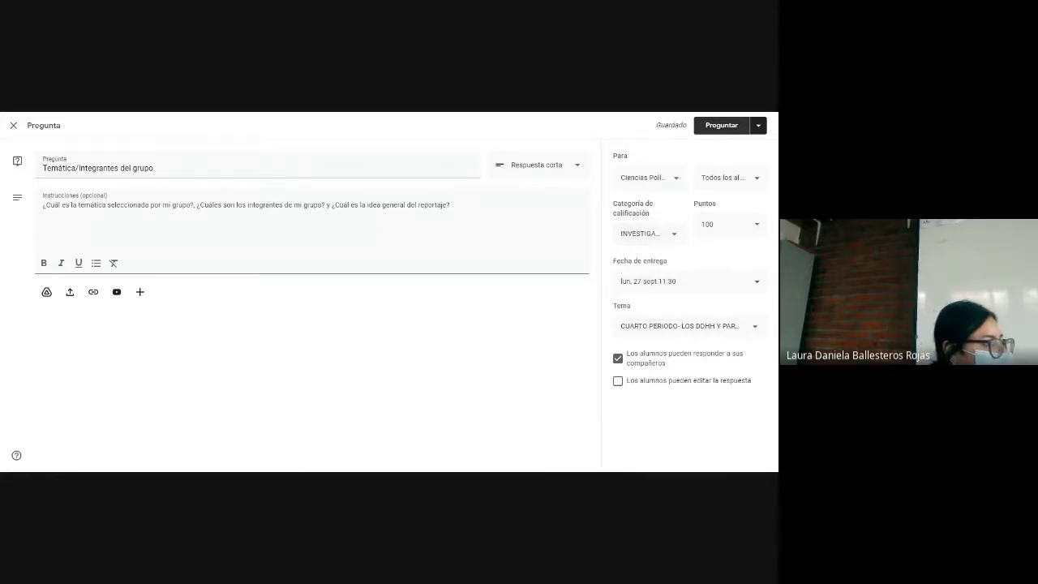
{"action": "left_click", "coordinate": [719, 128]}
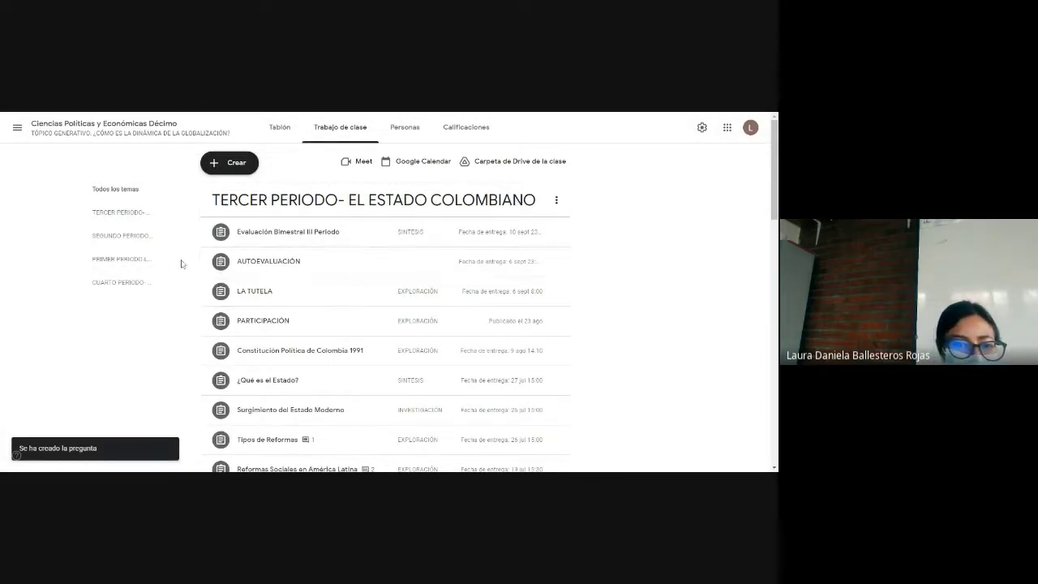
Move the CUARTO PERIODO topic to the start of the classwork list, above TERCER PERIODO.
{"action": "scroll", "coordinate": [181, 264], "scroll_direction": "down", "scroll_amount": 1}
{"action": "scroll", "coordinate": [375, 331], "scroll_direction": "down", "scroll_amount": 10}
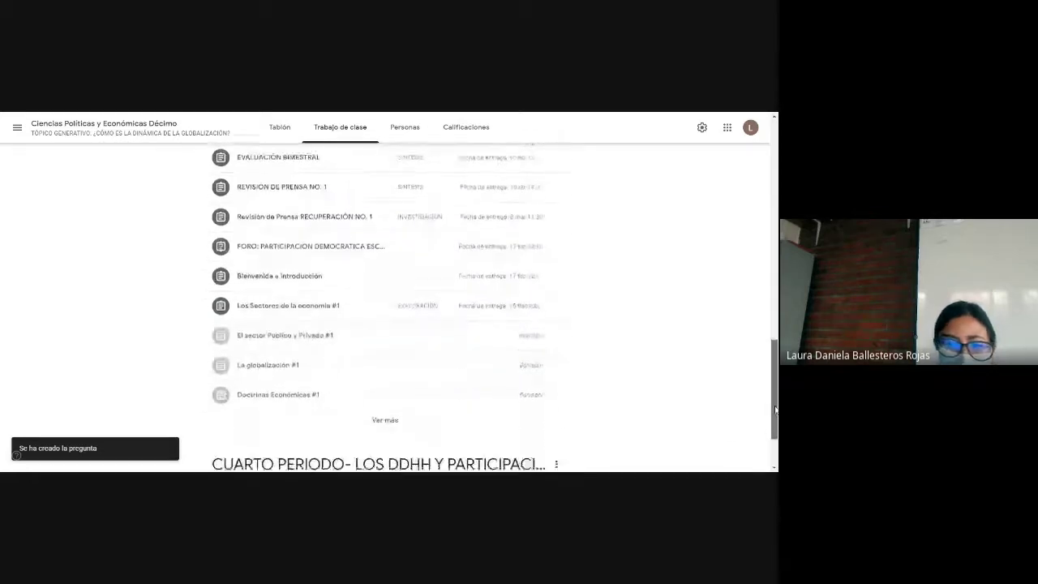
{"action": "left_click_drag", "start_coordinate": [375, 376], "coordinate": [370, 139]}
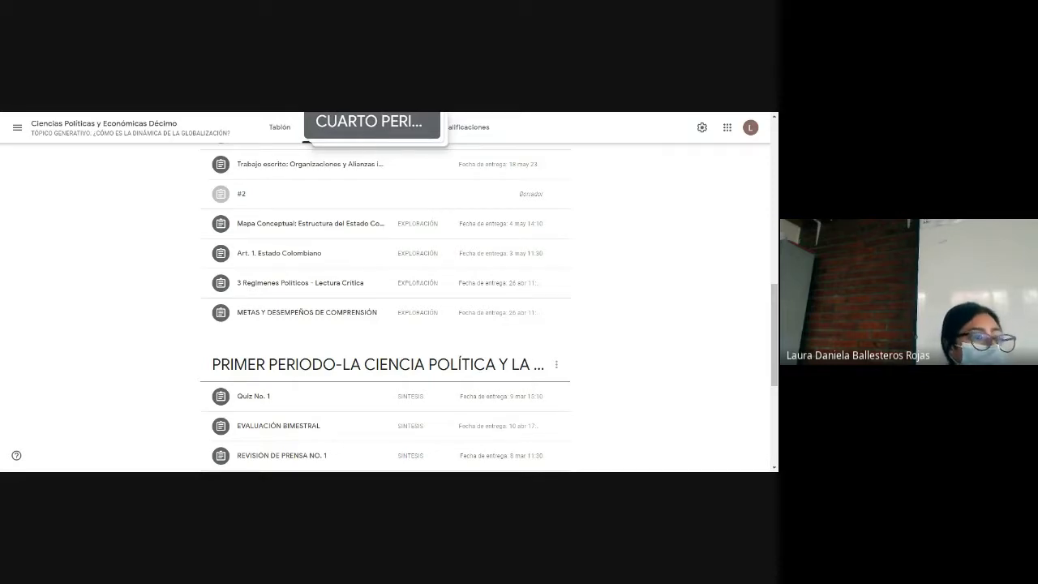
{"action": "left_click_drag", "start_coordinate": [345, 140], "coordinate": [389, 140]}
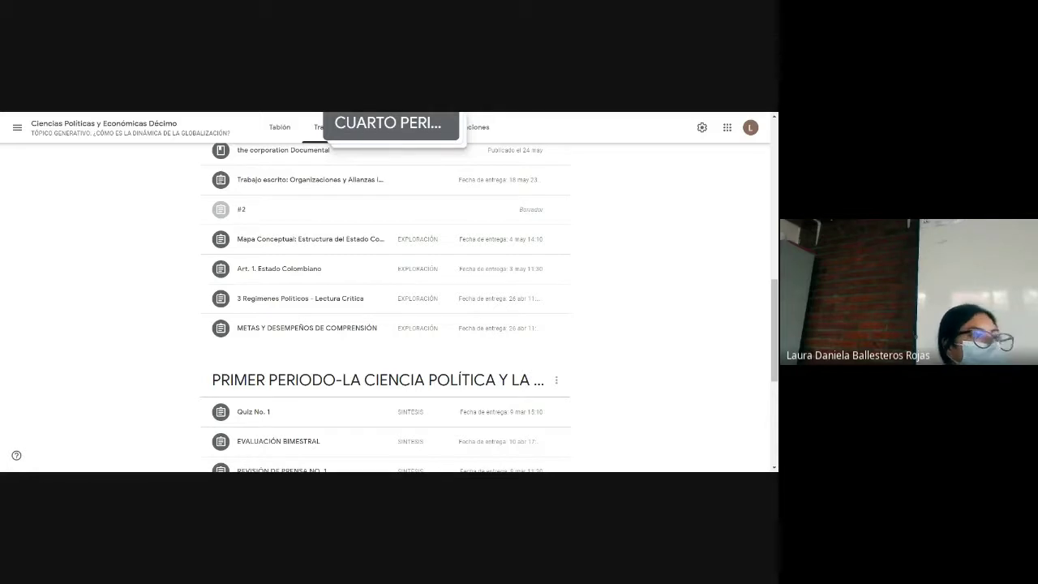
{"action": "left_click_drag", "start_coordinate": [388, 139], "coordinate": [313, 201]}
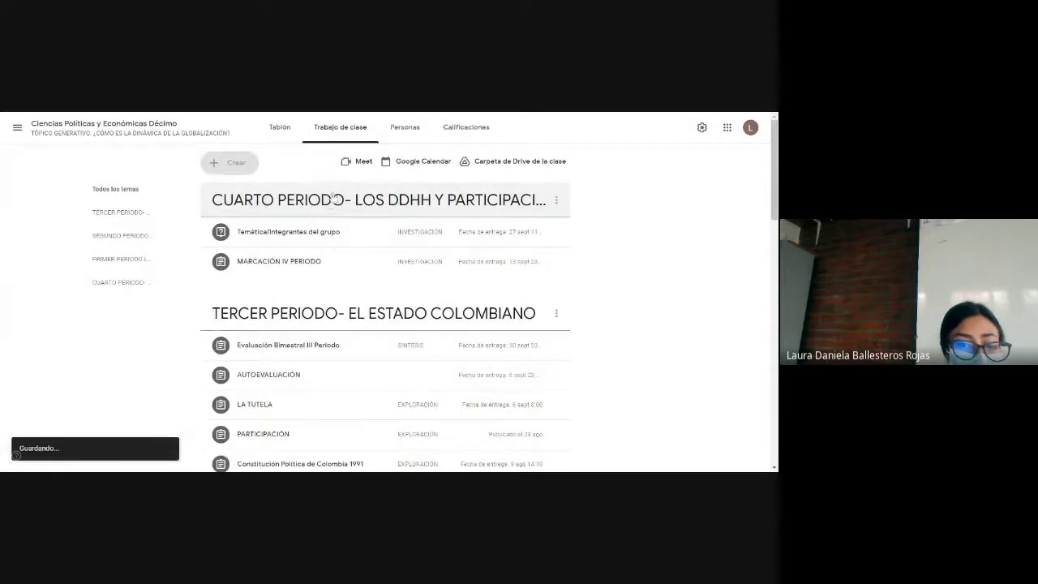
View the published "Temática/Integrantes del grupo" question and its student responses, and return to the classwork list.
{"action": "left_click", "coordinate": [287, 233]}
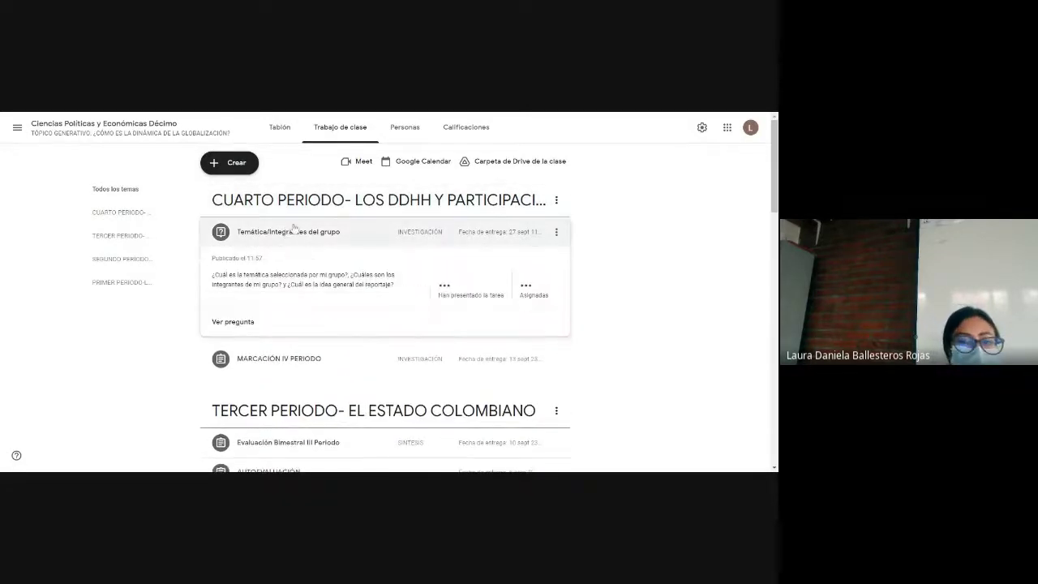
{"action": "left_click", "coordinate": [243, 321]}
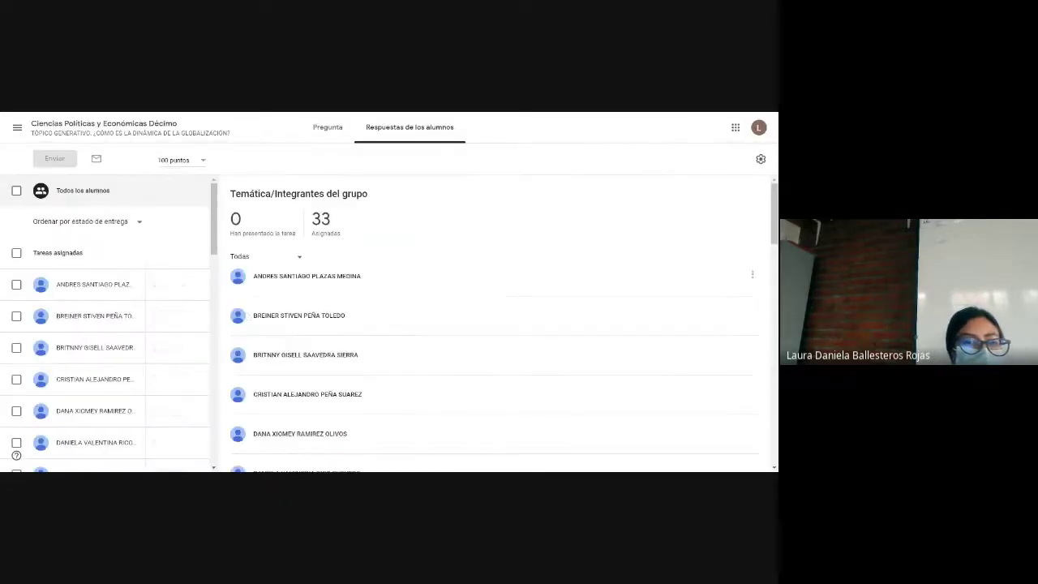
{"action": "left_click", "coordinate": [20, 114]}
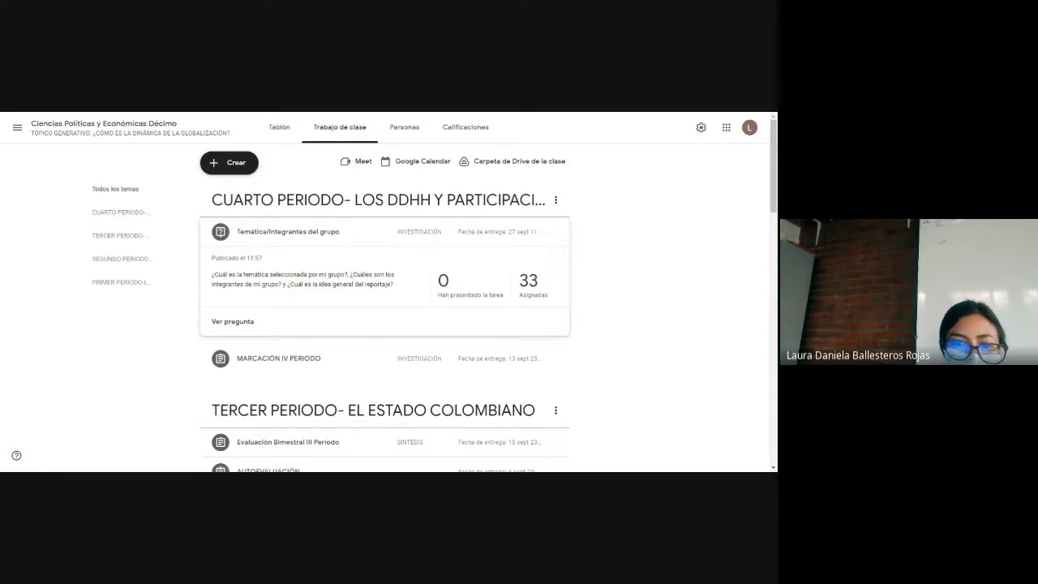
Start a new assignment (Tarea) and set its due date to 4 oct 2021 at 11:30.
{"action": "left_click", "coordinate": [233, 166]}
{"action": "left_click", "coordinate": [245, 193]}
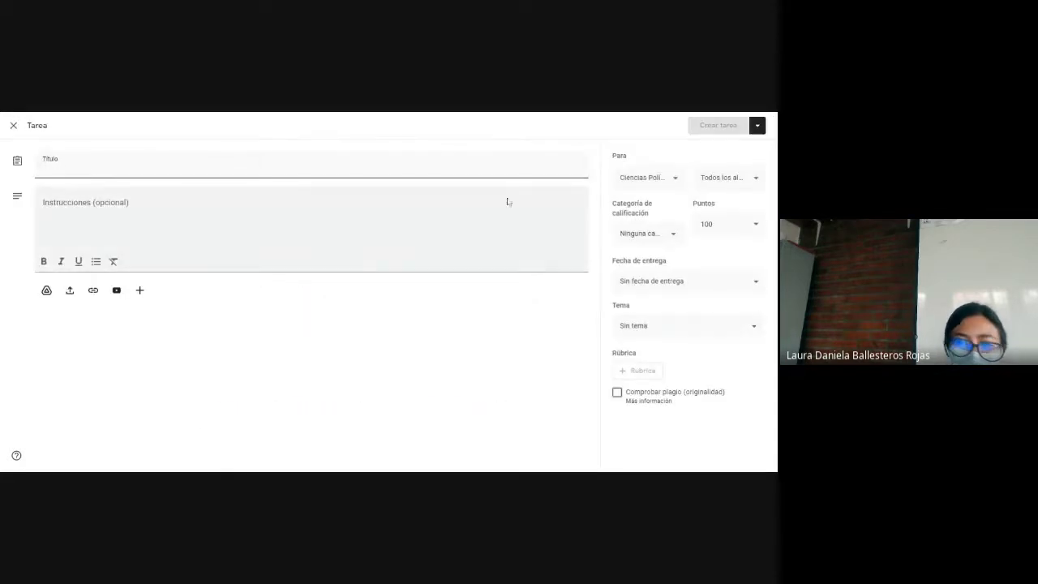
{"action": "left_click", "coordinate": [684, 281]}
{"action": "left_click", "coordinate": [652, 319]}
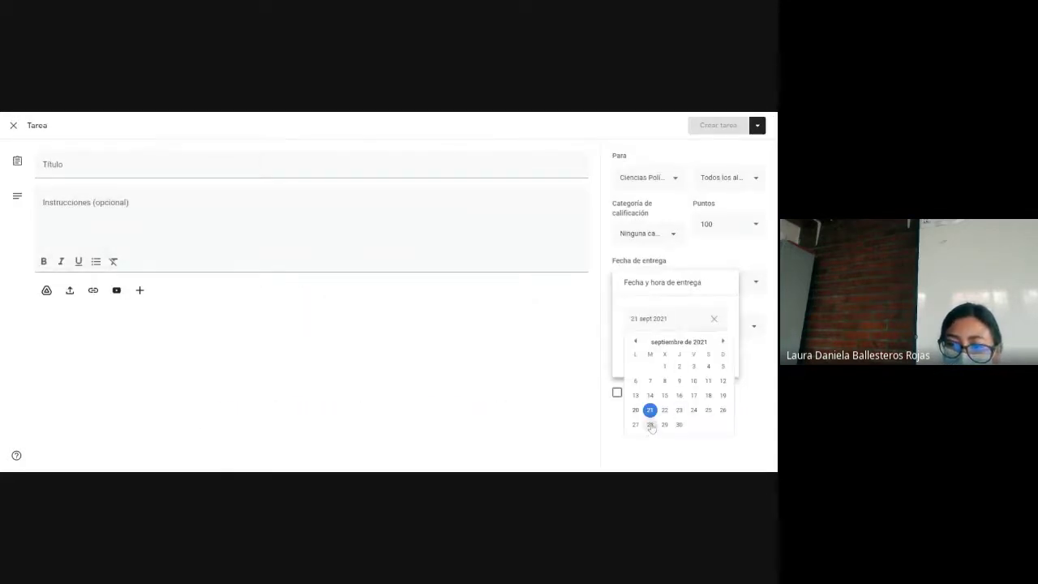
{"action": "left_click", "coordinate": [723, 343]}
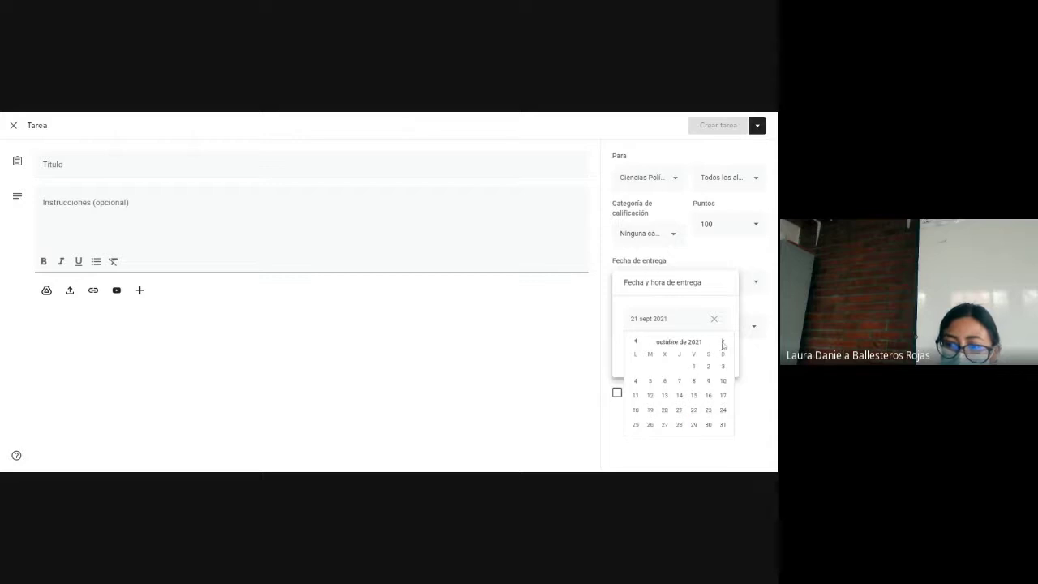
{"action": "left_click", "coordinate": [635, 382]}
{"action": "left_click", "coordinate": [649, 354]}
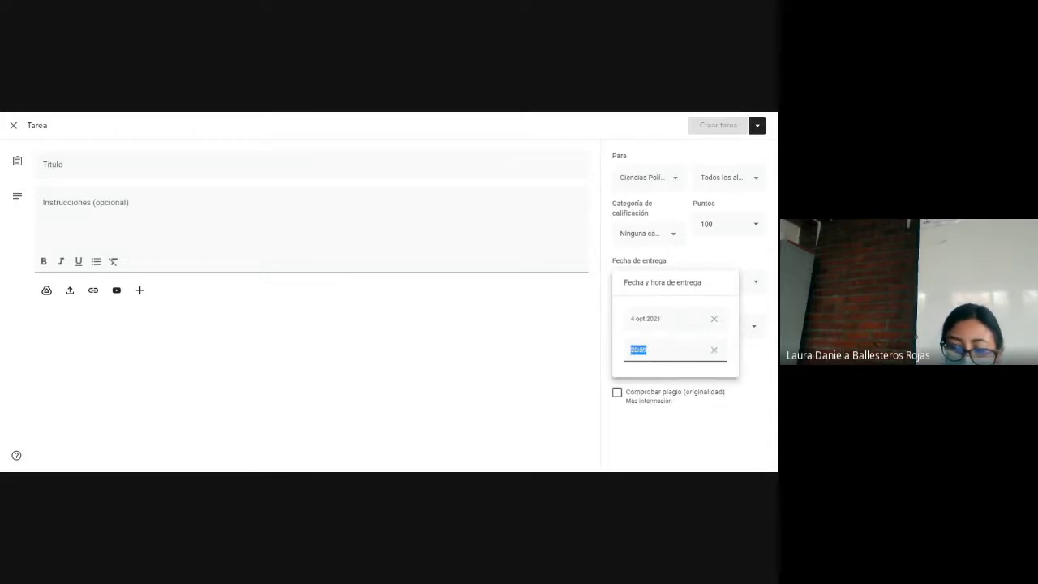
{"action": "type", "text": "11"}
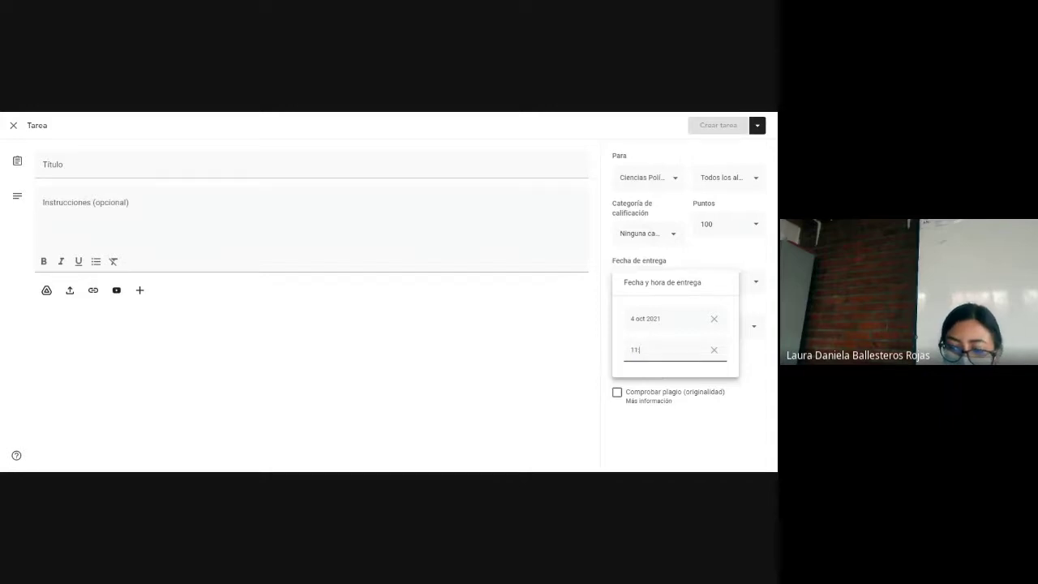
{"action": "type", "text": ":30"}
{"action": "left_click", "coordinate": [43, 204]}
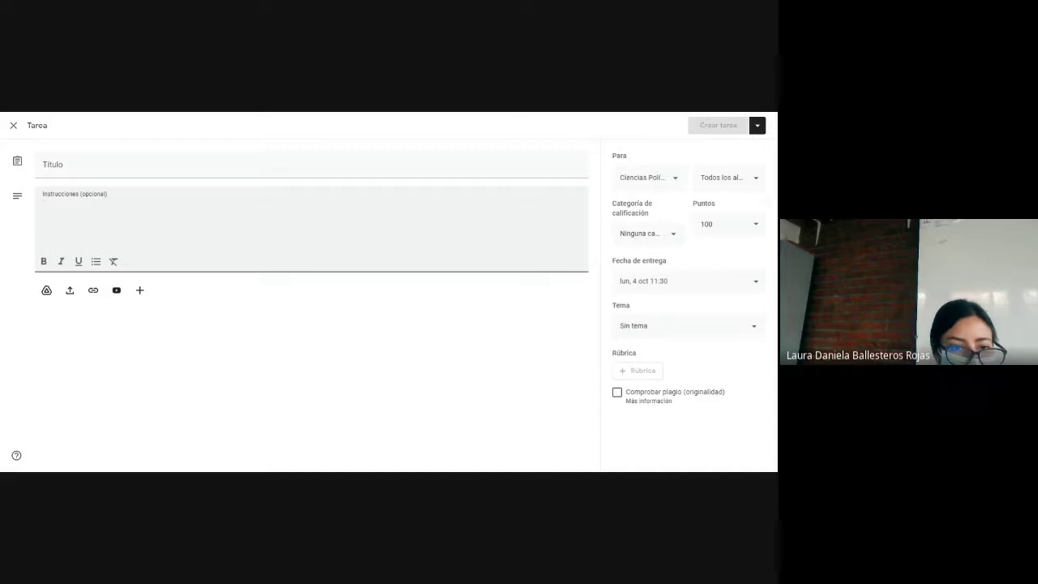
{"action": "left_click", "coordinate": [162, 164]}
{"action": "type", "text": "FECHAS A TENER EN CUENTA: 21 de septiembre Indagación/investigación sobre el tema planteado  23 y el 27 de septiembre Realización de la entrevista 04 de octubre Entrega final del video/reportaje"}
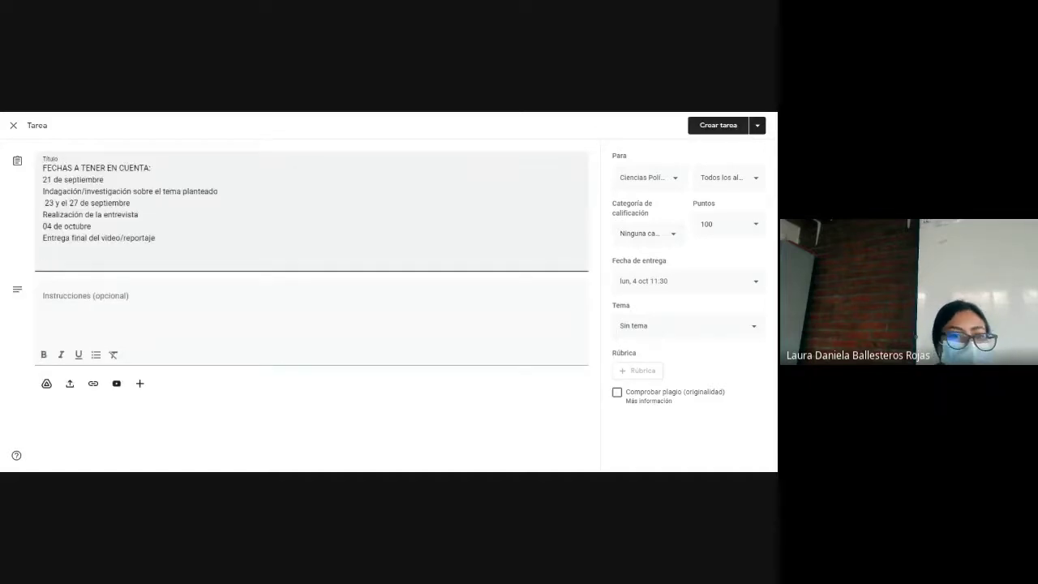
{"action": "key", "text": "shift+Up"}
{"action": "key", "text": "shift+Up"}
{"action": "key", "text": "shift+Up"}
{"action": "key", "text": "shift+Up"}
{"action": "key", "text": "shift+Up"}
{"action": "key", "text": "shift+Up"}
{"action": "key", "text": "shift+Up"}
{"action": "left_click", "coordinate": [92, 227]}
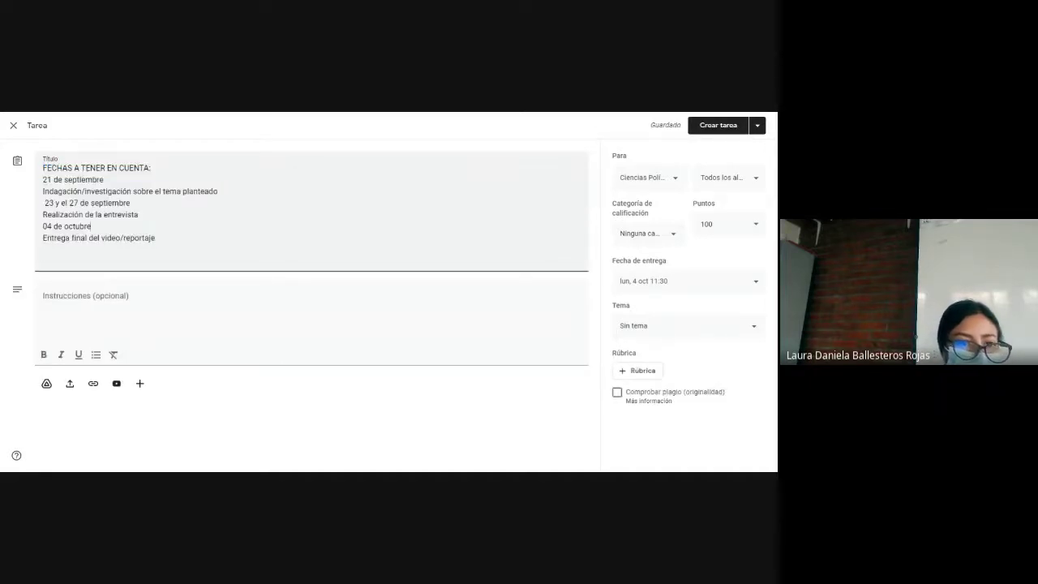
{"action": "left_click_drag", "start_coordinate": [43, 250], "coordinate": [96, 214]}
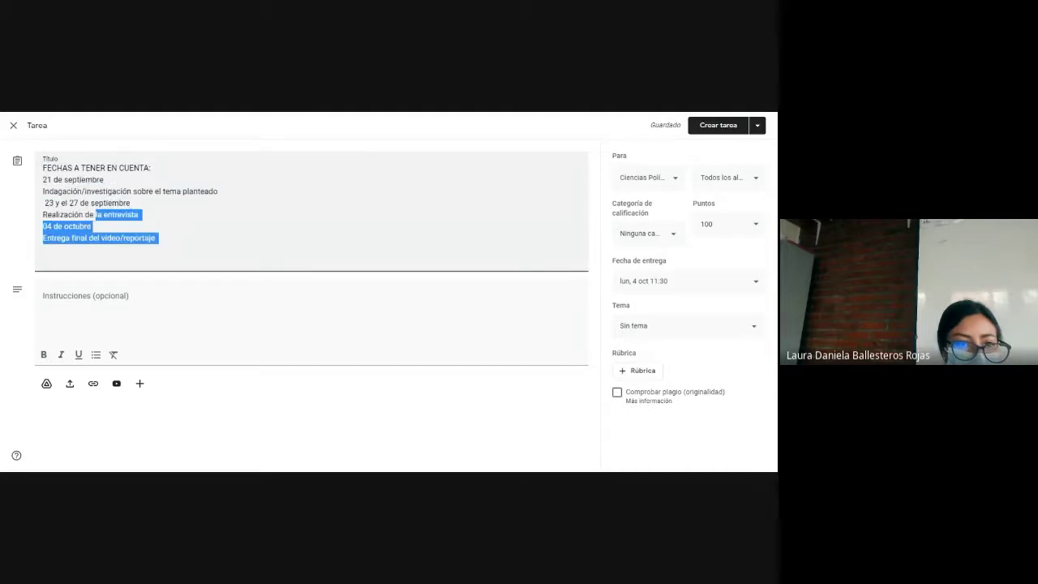
{"action": "left_click", "coordinate": [130, 203]}
{"action": "left_click_drag", "start_coordinate": [43, 168], "coordinate": [91, 226]}
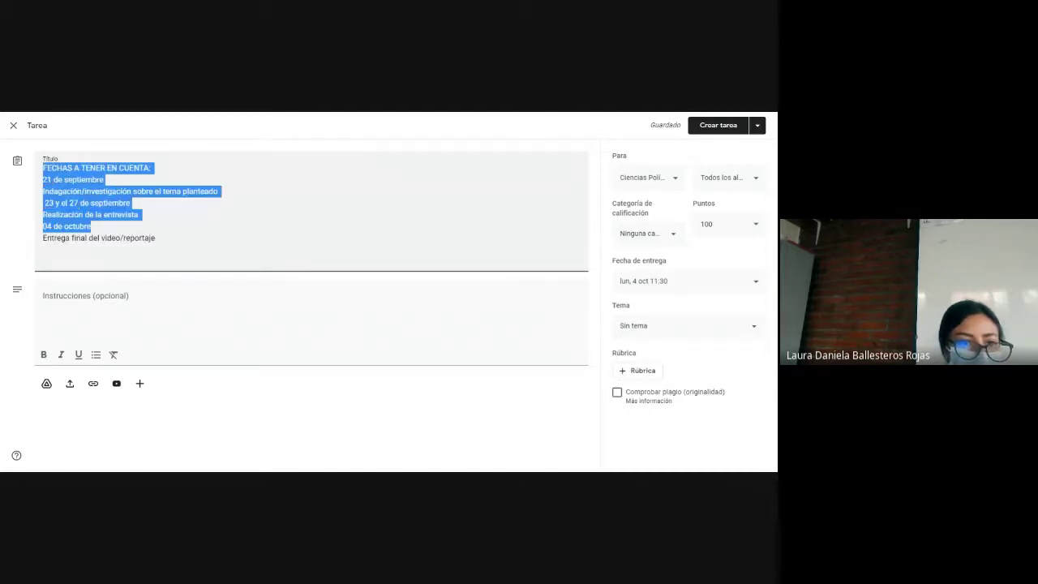
{"action": "key", "text": "BackSpace"}
{"action": "key", "text": "BackSpace"}
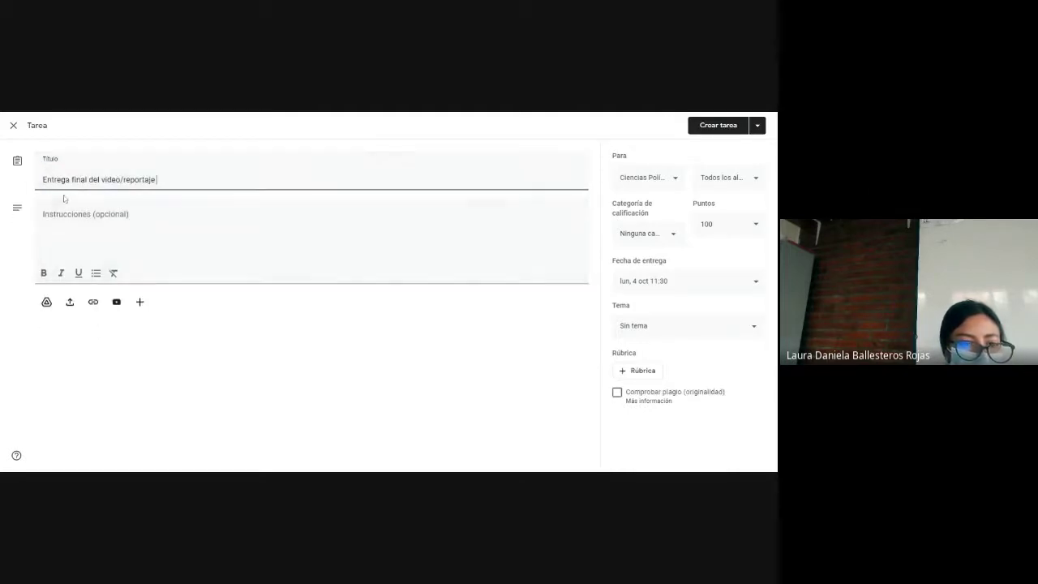
{"action": "left_click", "coordinate": [82, 198]}
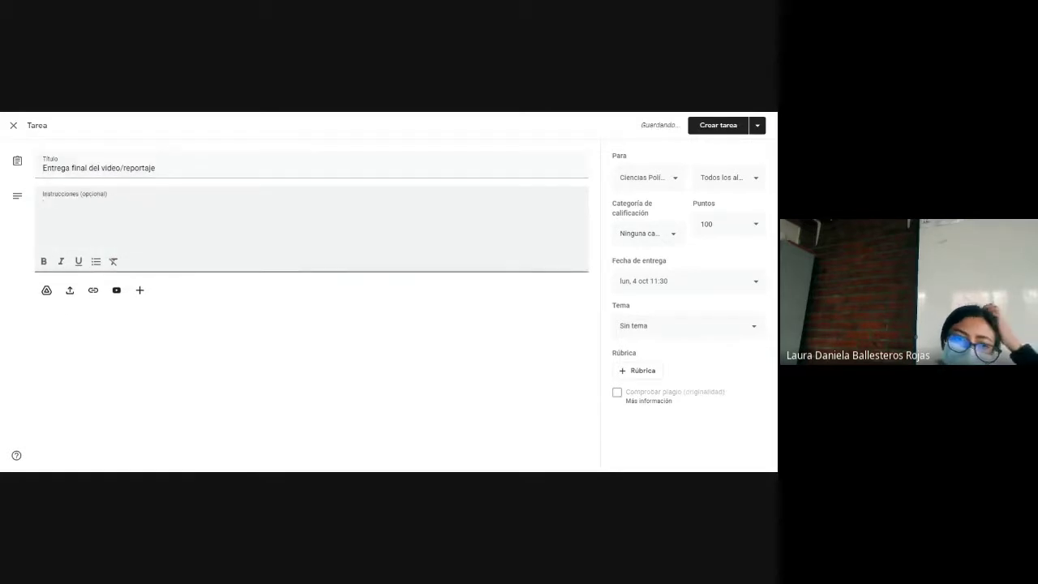
{"action": "left_click_drag", "start_coordinate": [157, 168], "coordinate": [26, 164]}
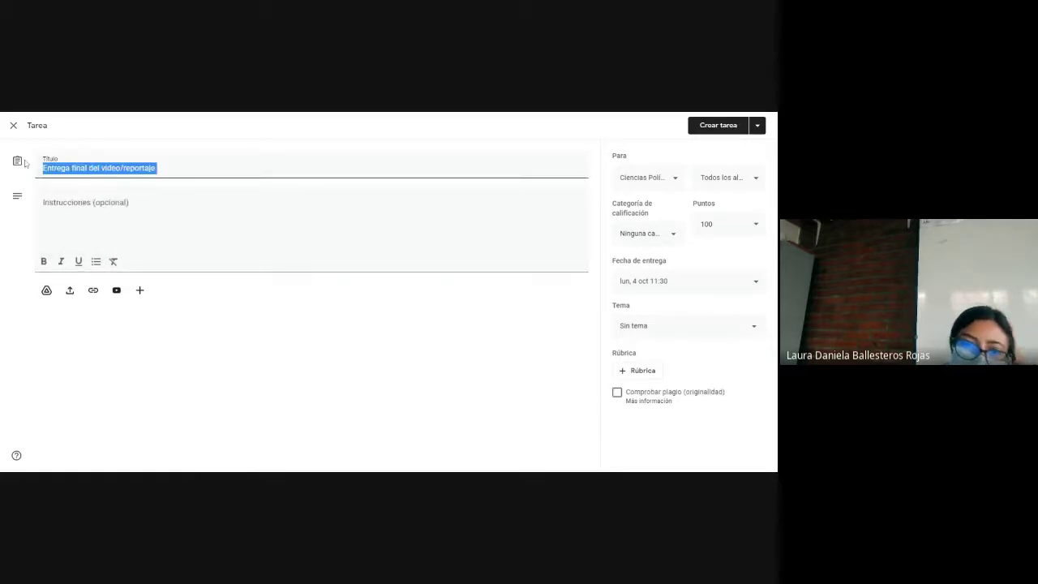
{"action": "key", "text": "BackSpace"}
{"action": "left_click", "coordinate": [135, 116]}
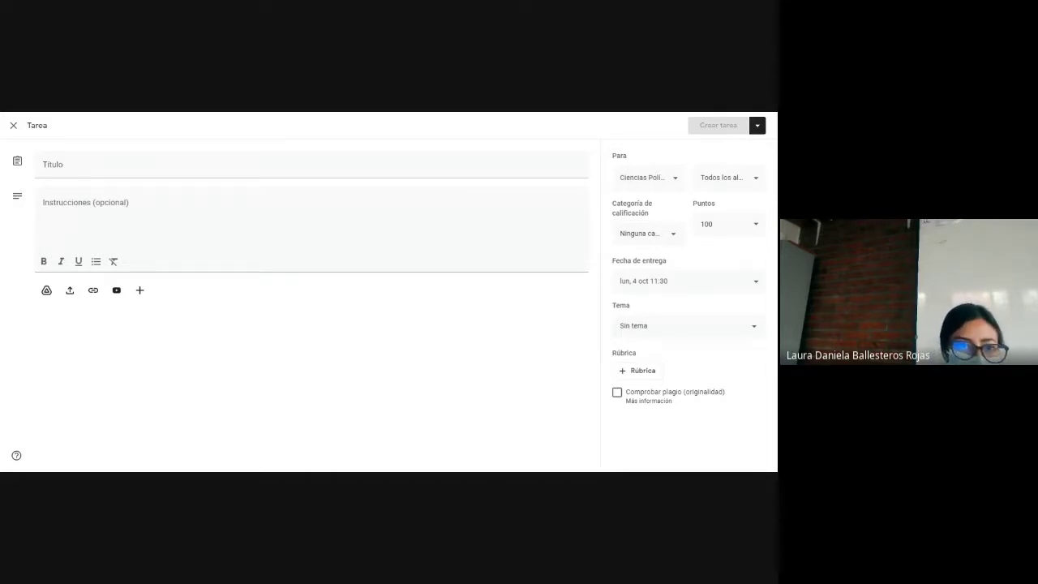
Title the assignment "Cuestionario para la entrevista" and begin its instructions with "subir un cuestionario con minimo 10 preguntas".
{"action": "left_click", "coordinate": [308, 164]}
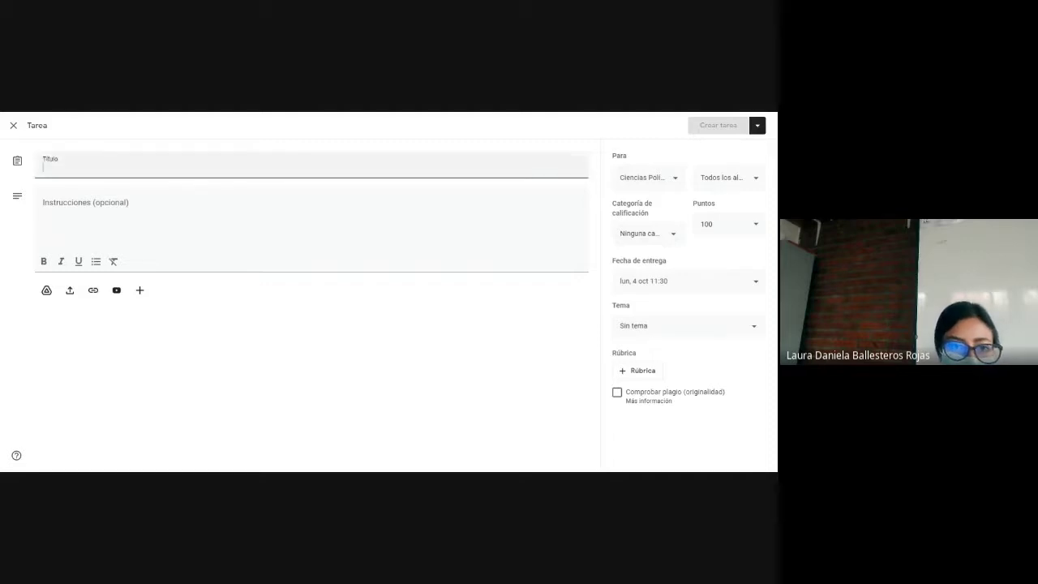
{"action": "type", "text": "Cuestionario para la entrevista"}
{"action": "left_click", "coordinate": [308, 211]}
{"action": "type", "text": "subir"}
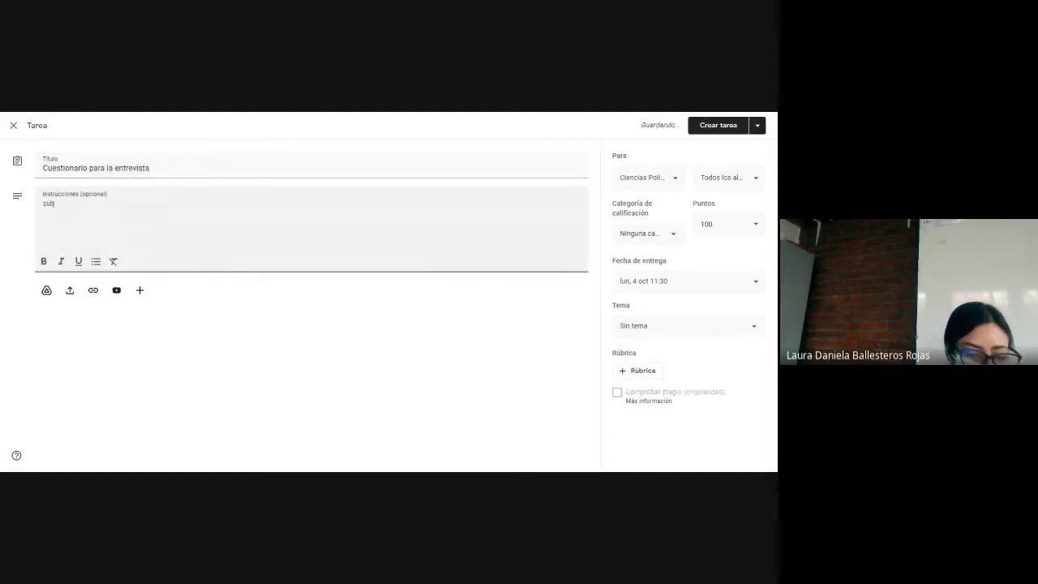
{"action": "type", "text": " un cuestionari"}
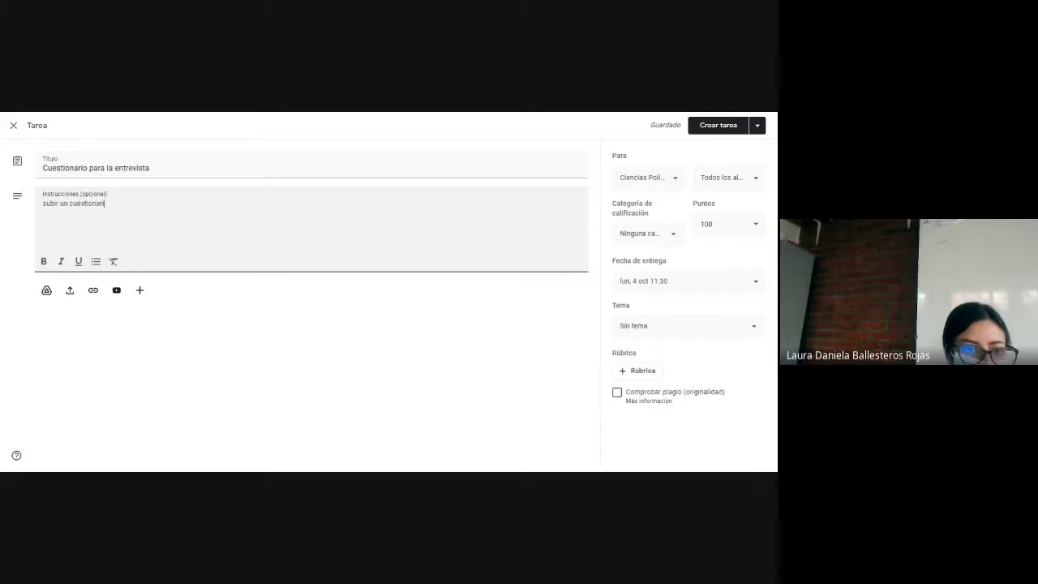
{"action": "type", "text": "o con minimo "}
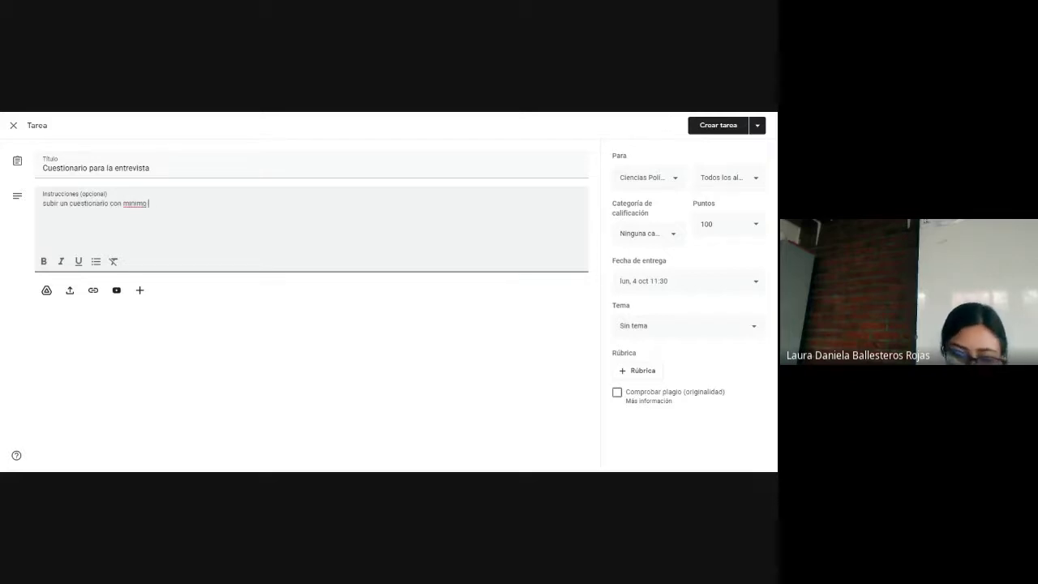
{"action": "type", "text": "10 preguntas "}
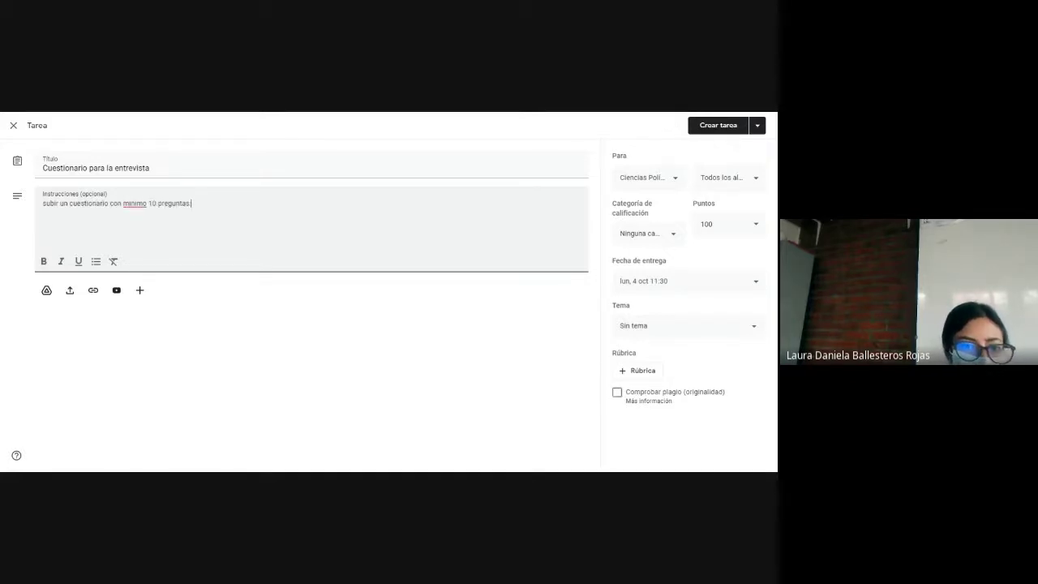
Continue the instructions after "10 preguntas" with "y a quienes van a entrevista".
{"action": "type", "text": "y co"}
{"action": "key", "text": "BackSpace"}
{"action": "key", "text": "BackSpace"}
{"action": "key", "text": "BackSpace"}
{"action": "key", "text": "BackSpace"}
{"action": "key", "text": "BackSpace"}
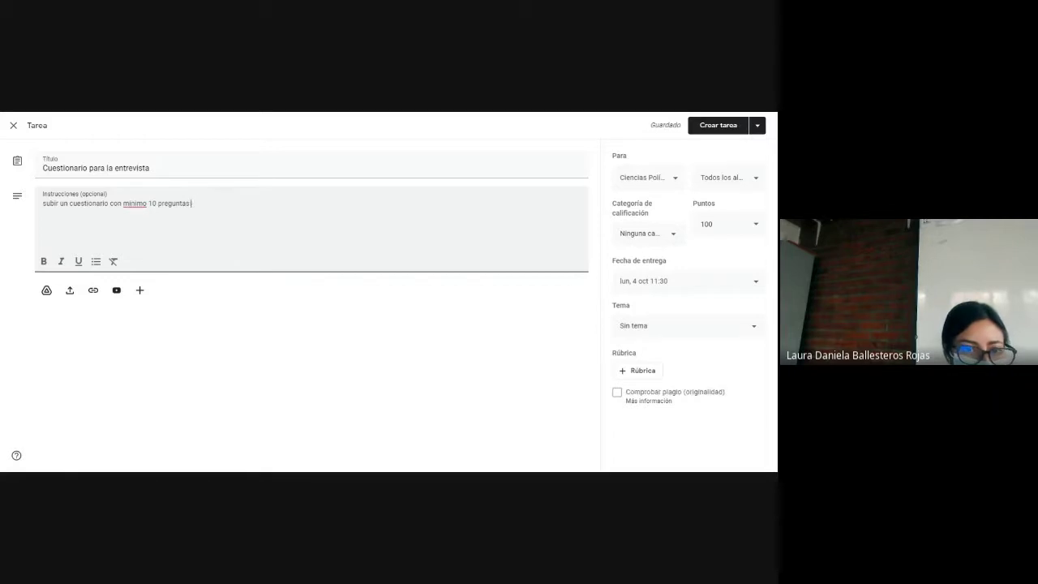
{"action": "type", "text": "y a qu"}
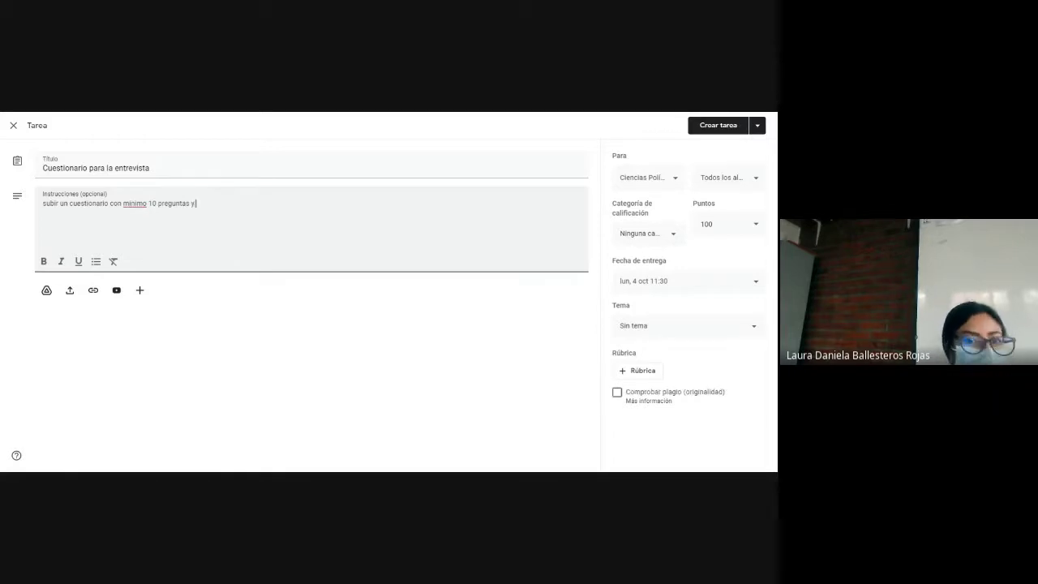
{"action": "type", "text": "ienes van a"}
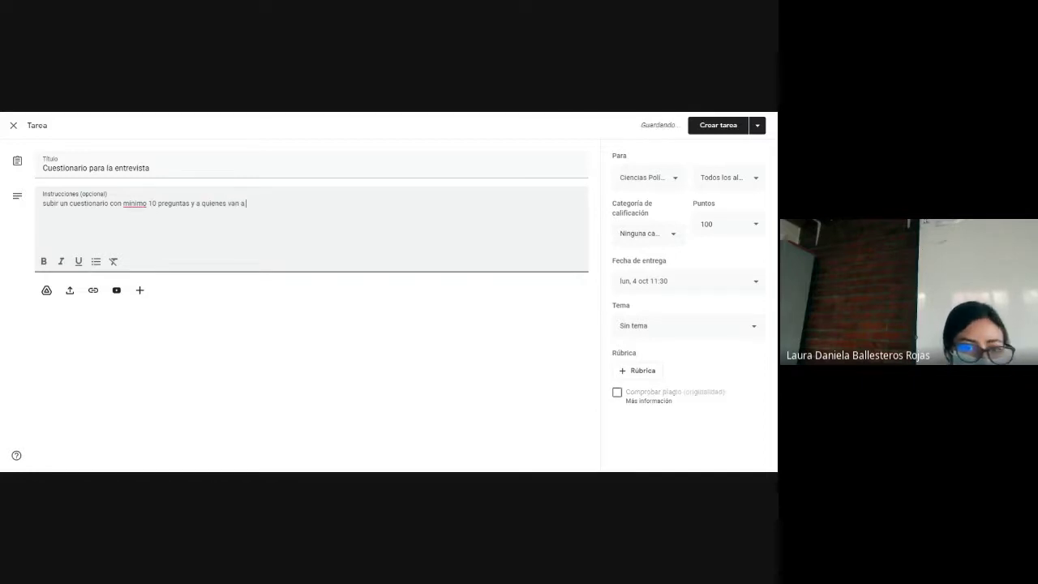
{"action": "type", "text": " entrevista"}
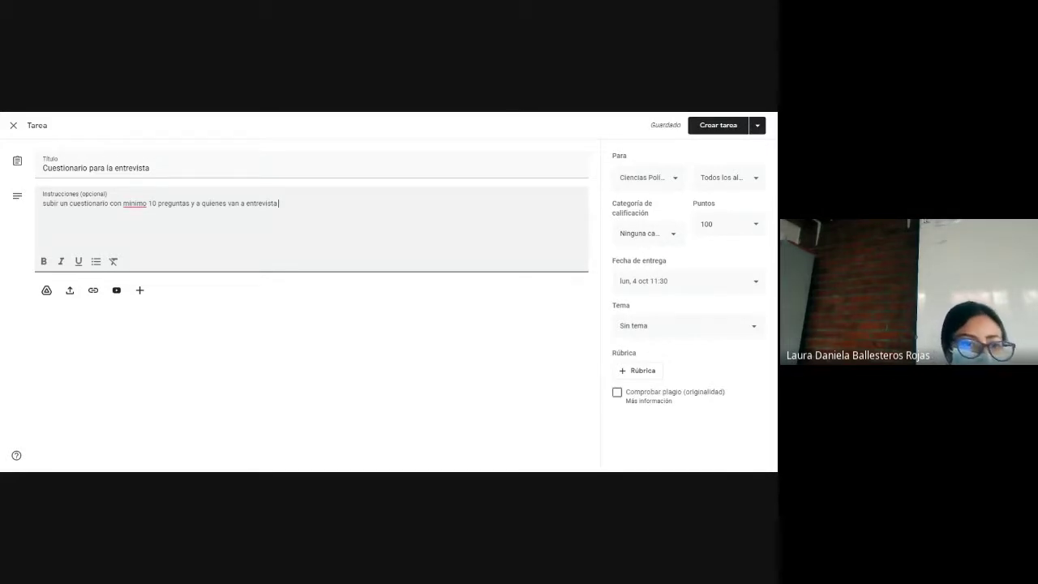
Capitalize "Subir" at the start of the instructions and correct the misspelled word to "mínimo".
{"action": "left_click", "coordinate": [50, 198]}
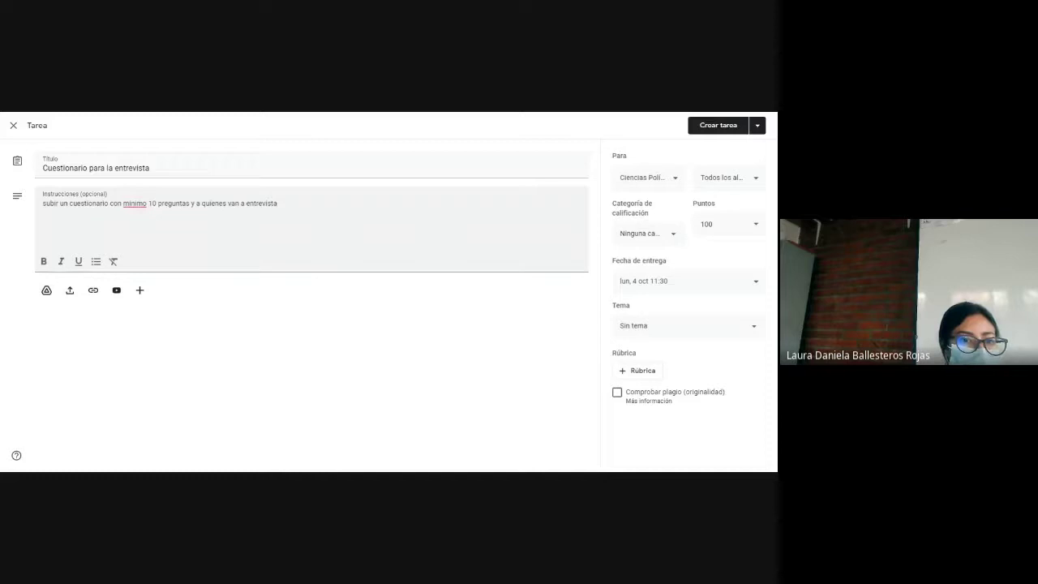
{"action": "double_click", "coordinate": [50, 198]}
{"action": "type", "text": "Subir"}
{"action": "double_click", "coordinate": [134, 203]}
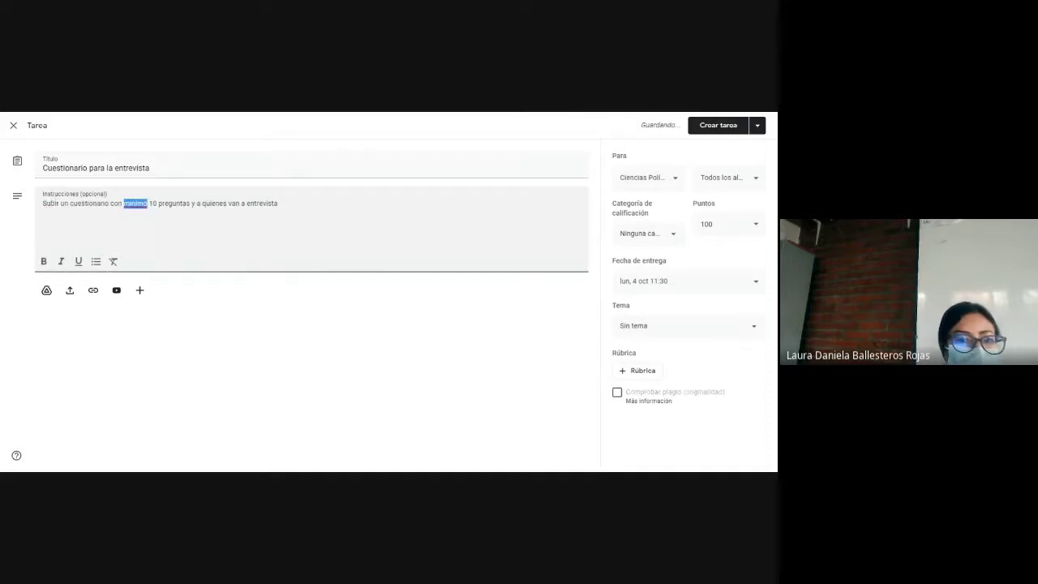
{"action": "left_click", "coordinate": [147, 203]}
{"action": "key", "text": "ctrl+a"}
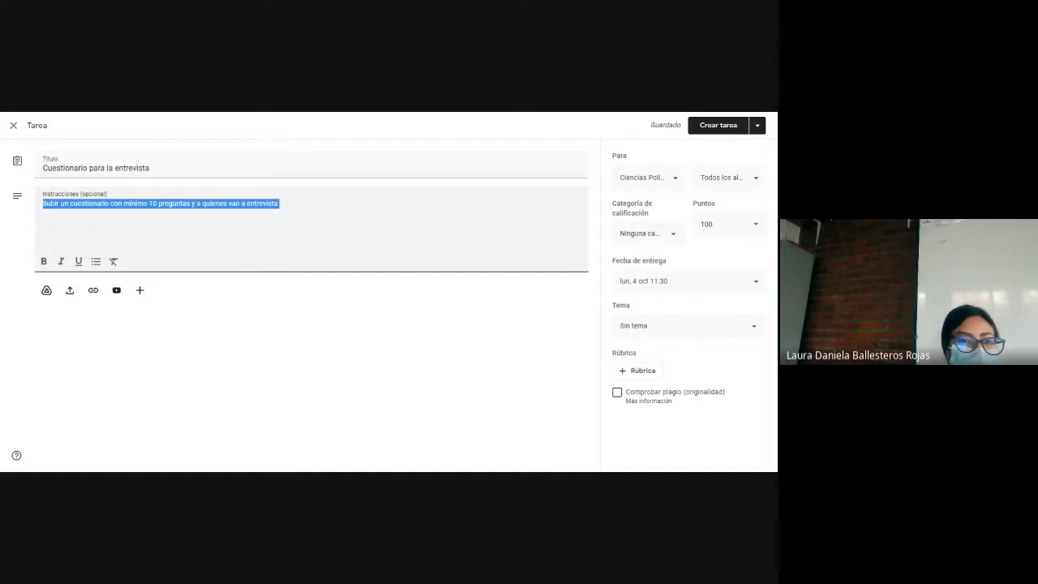
{"action": "left_click", "coordinate": [228, 203]}
{"action": "left_click_drag", "start_coordinate": [280, 203], "coordinate": [42, 202]}
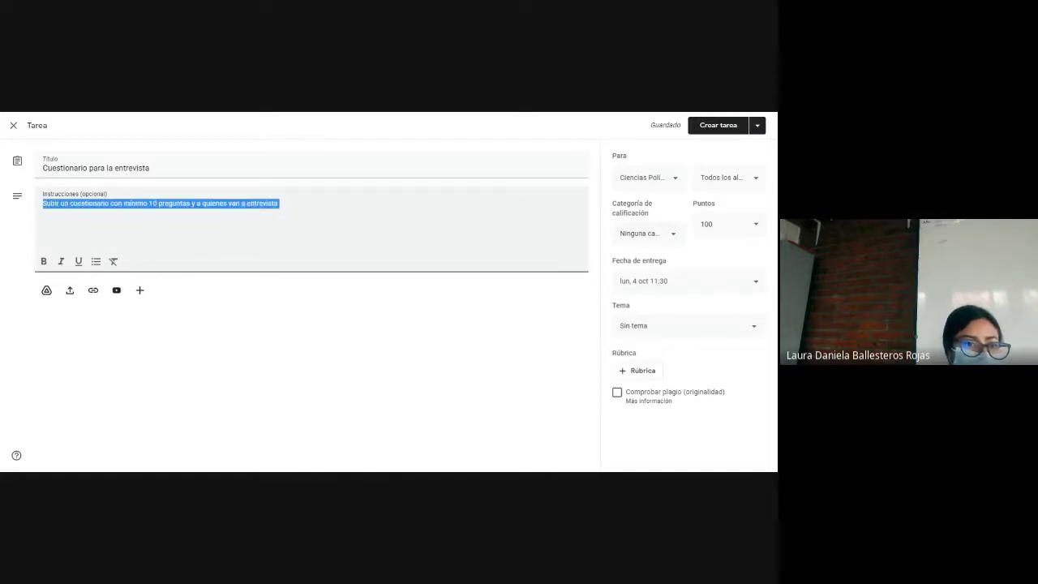
{"action": "left_click", "coordinate": [42, 202]}
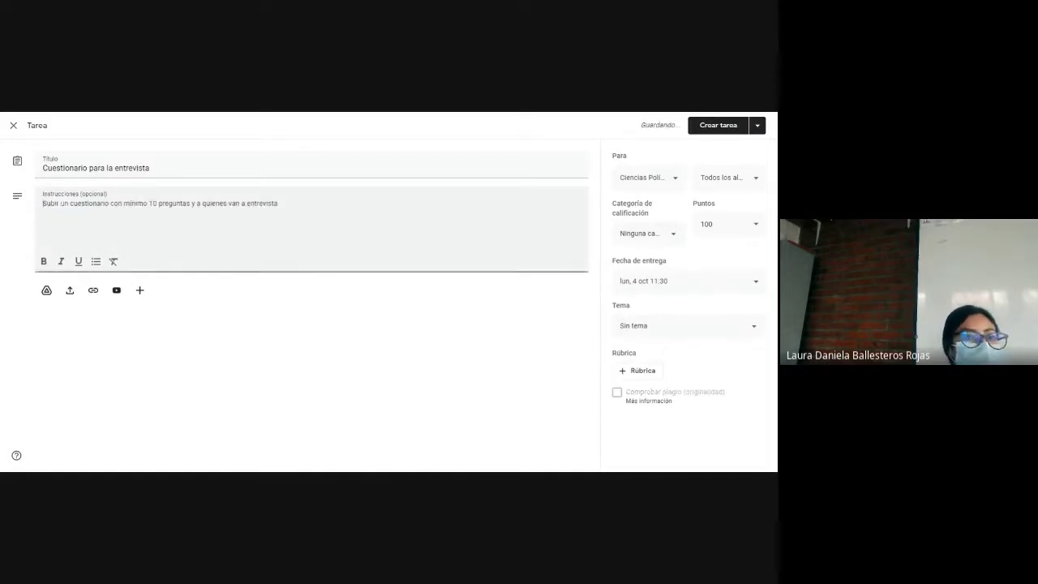
{"action": "key", "text": "Return"}
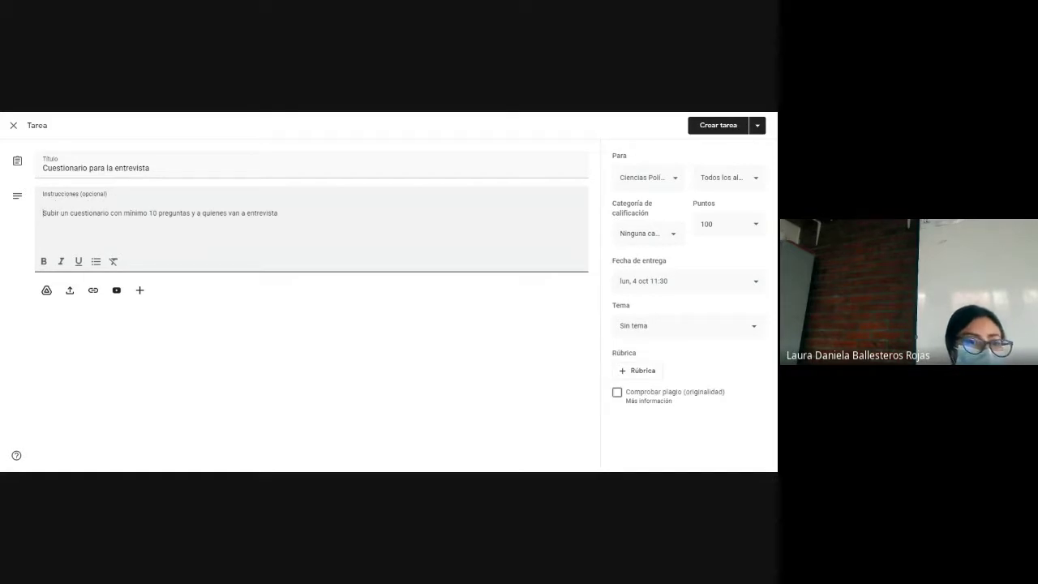
{"action": "key", "text": "BackSpace"}
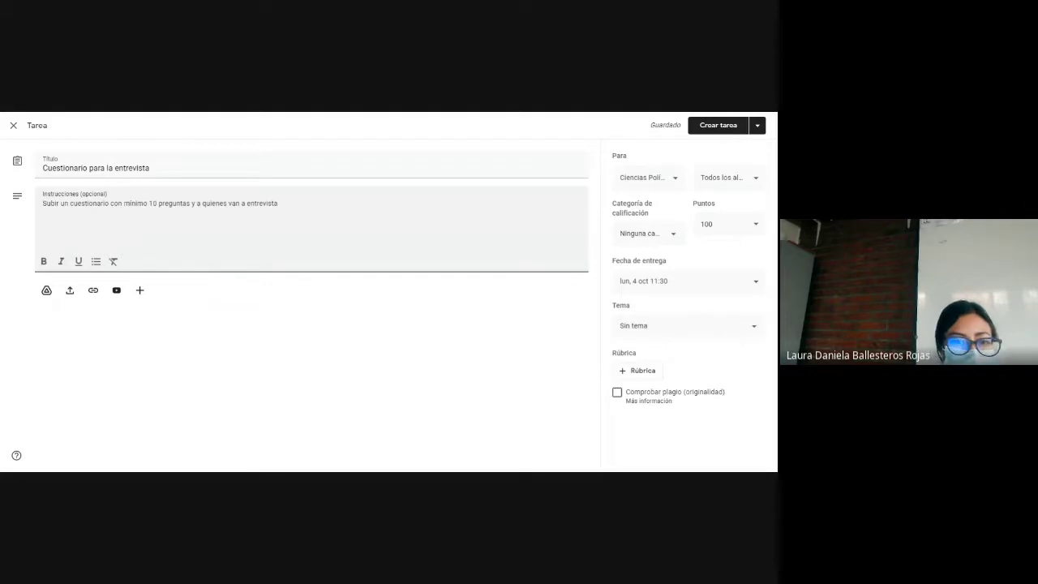
{"action": "key", "text": "Return"}
{"action": "key", "text": "BackSpace"}
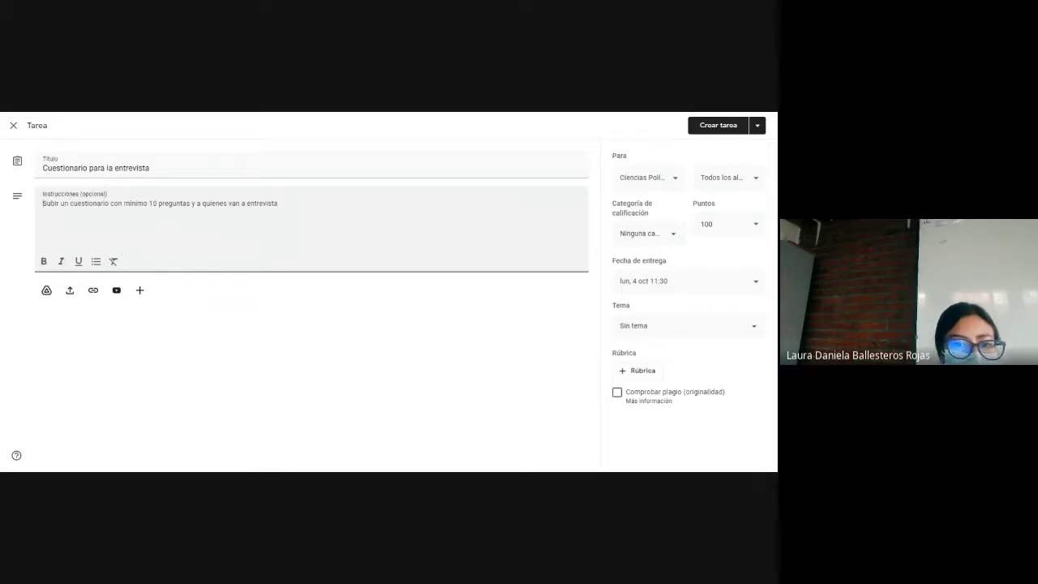
File the assignment under the CUARTO PERIODO topic with the EXPLORACIÓN grading category, and publish it to the class.
{"action": "left_click", "coordinate": [641, 332]}
{"action": "left_click", "coordinate": [633, 373]}
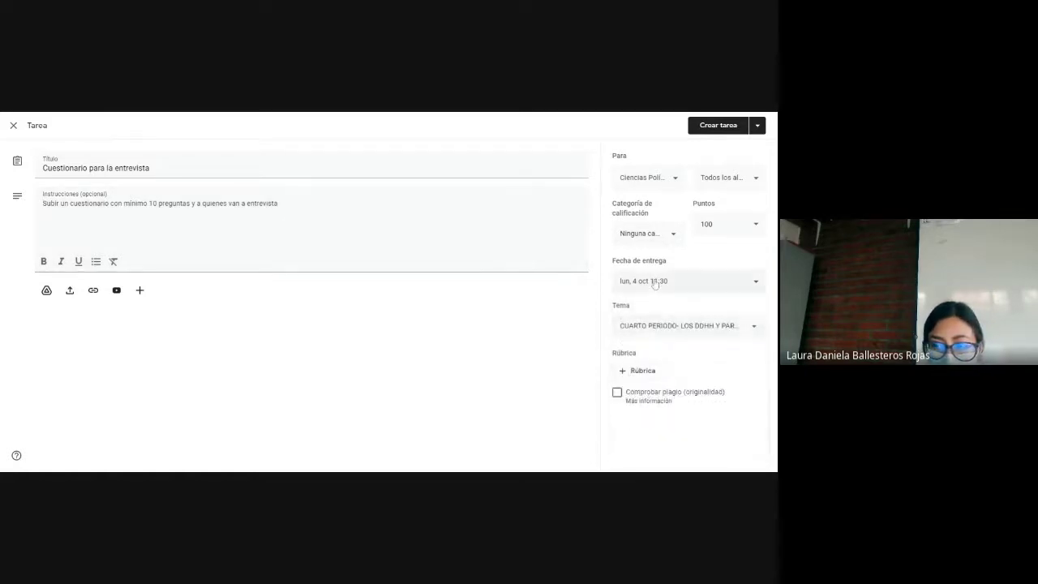
{"action": "left_click", "coordinate": [653, 233]}
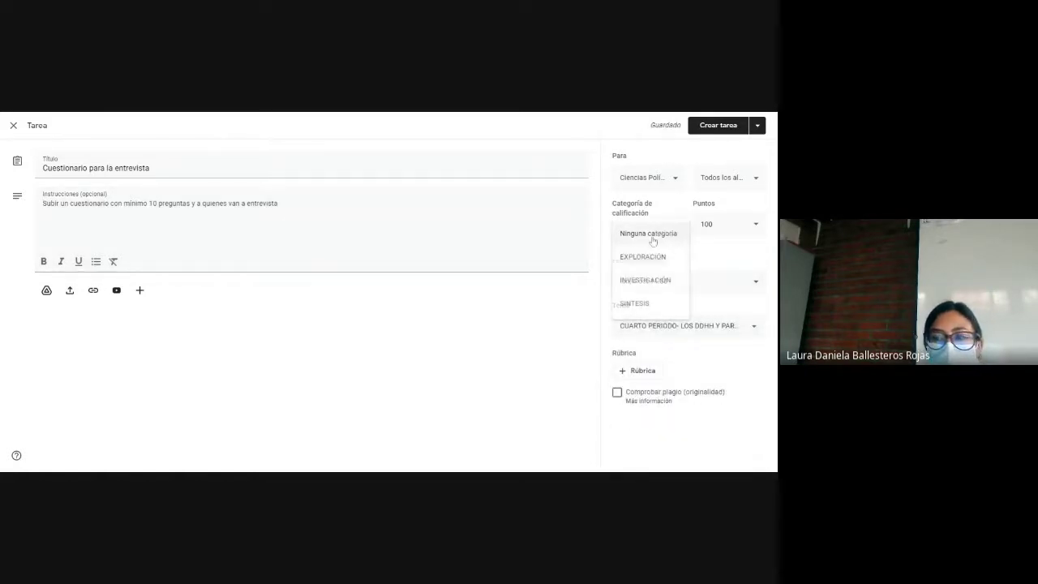
{"action": "left_click", "coordinate": [627, 263]}
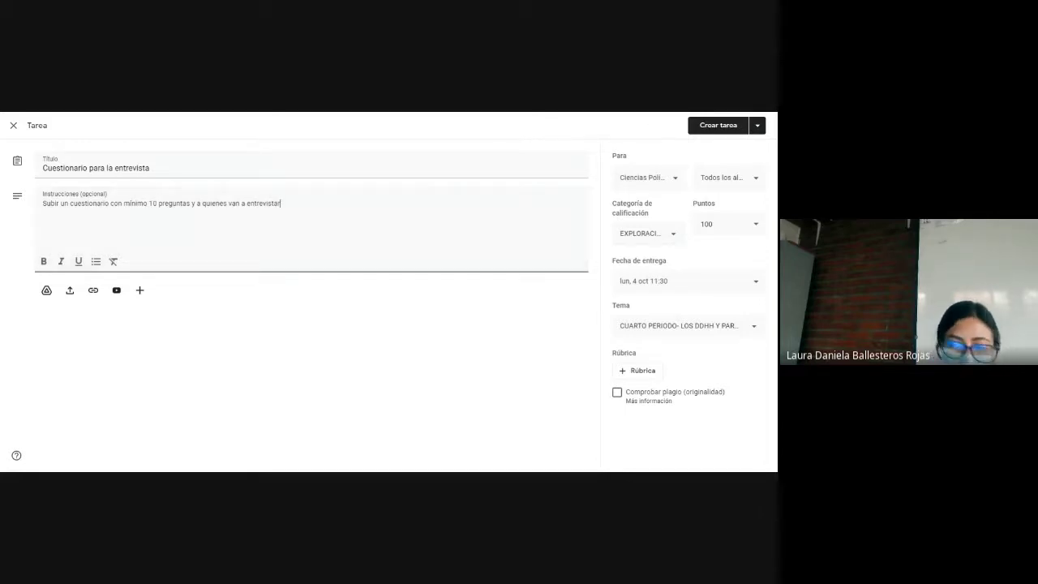
{"action": "left_click", "coordinate": [717, 127]}
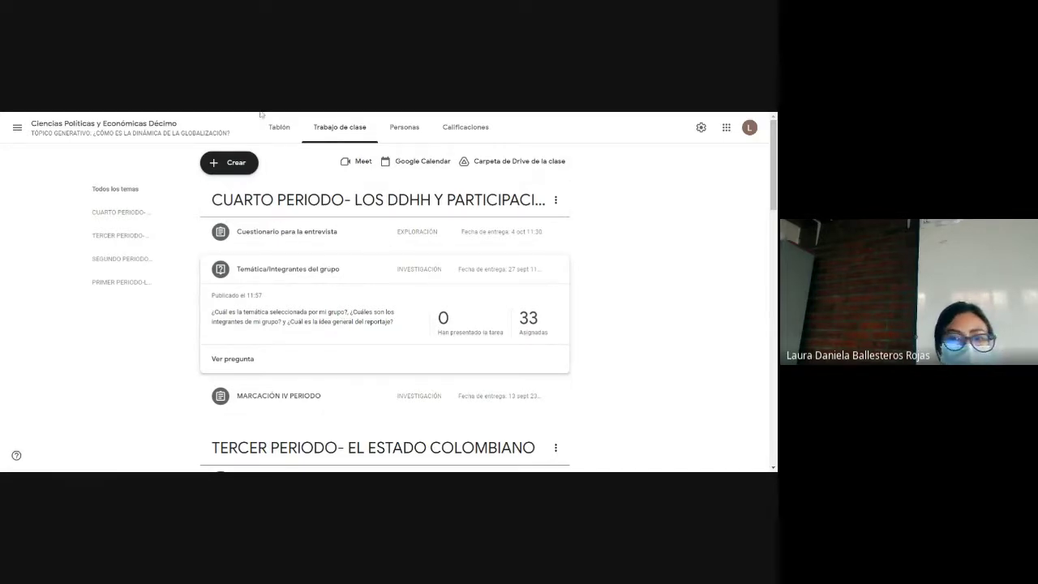
Start another new assignment (Tarea) in the class and title it "Semana Cultural".
{"action": "left_click", "coordinate": [229, 162]}
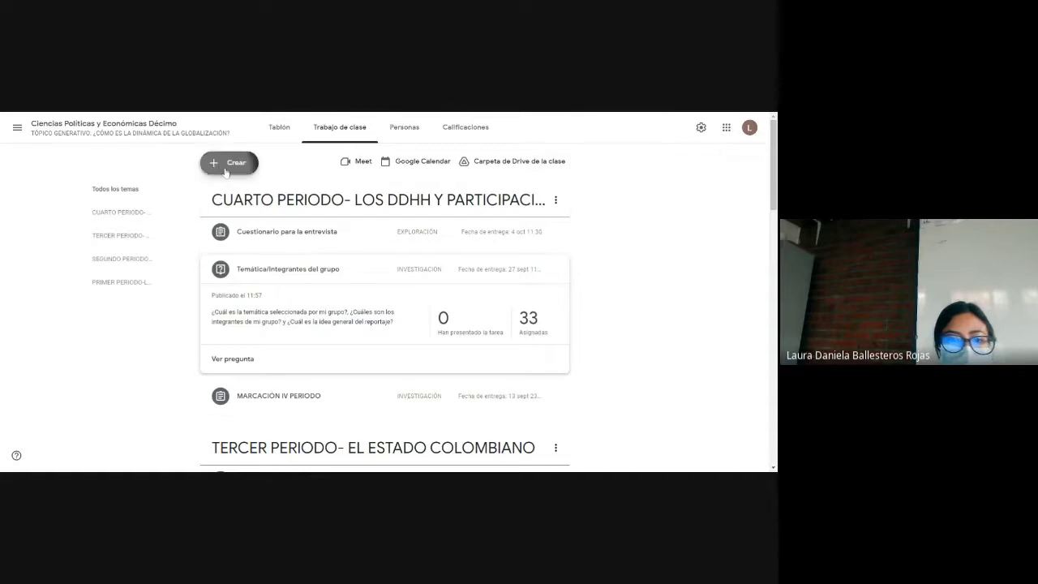
{"action": "left_click", "coordinate": [236, 193]}
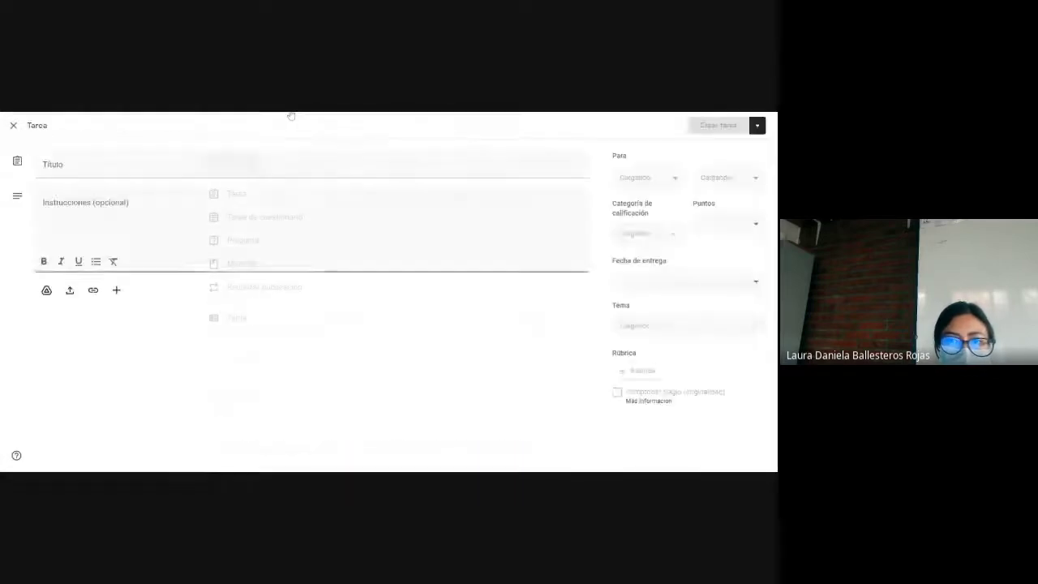
{"action": "type", "text": "Sem"}
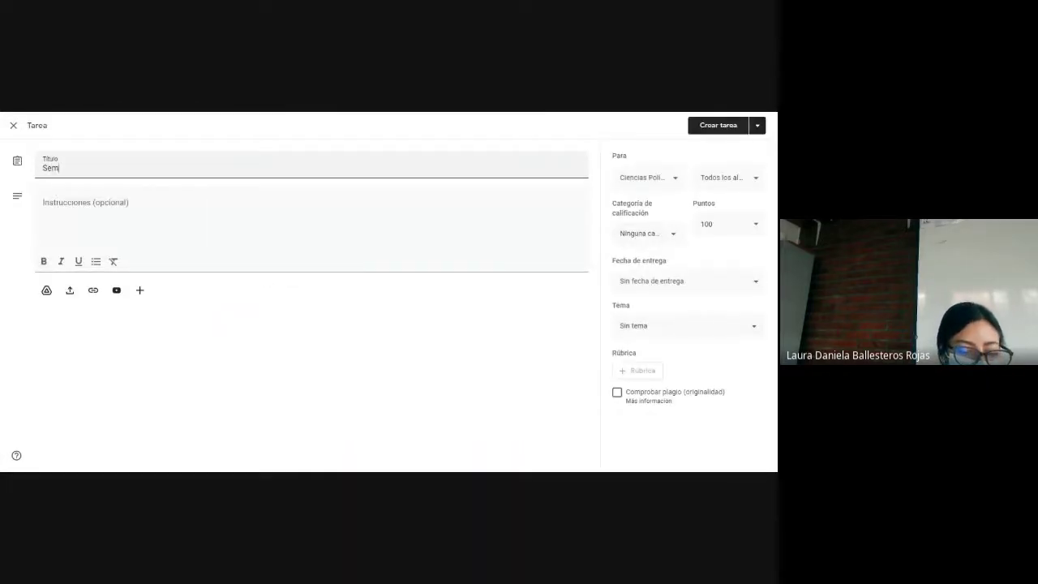
{"action": "type", "text": "ana Cultural"}
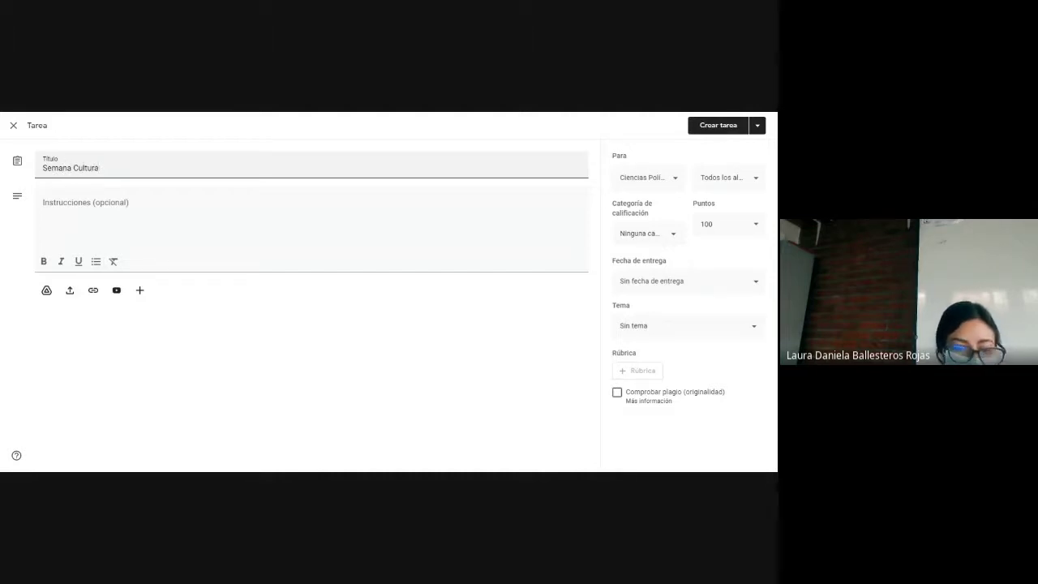
Attach the Google Docs file "Semana Cultural: Décimo" from the recent Drive files to the assignment.
{"action": "left_click", "coordinate": [46, 290]}
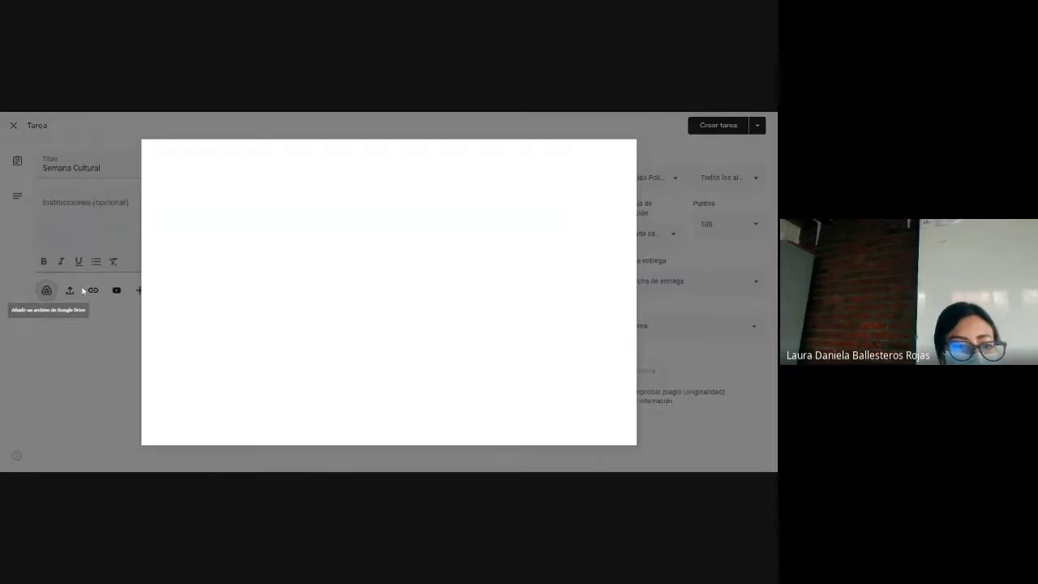
{"action": "left_click", "coordinate": [220, 191]}
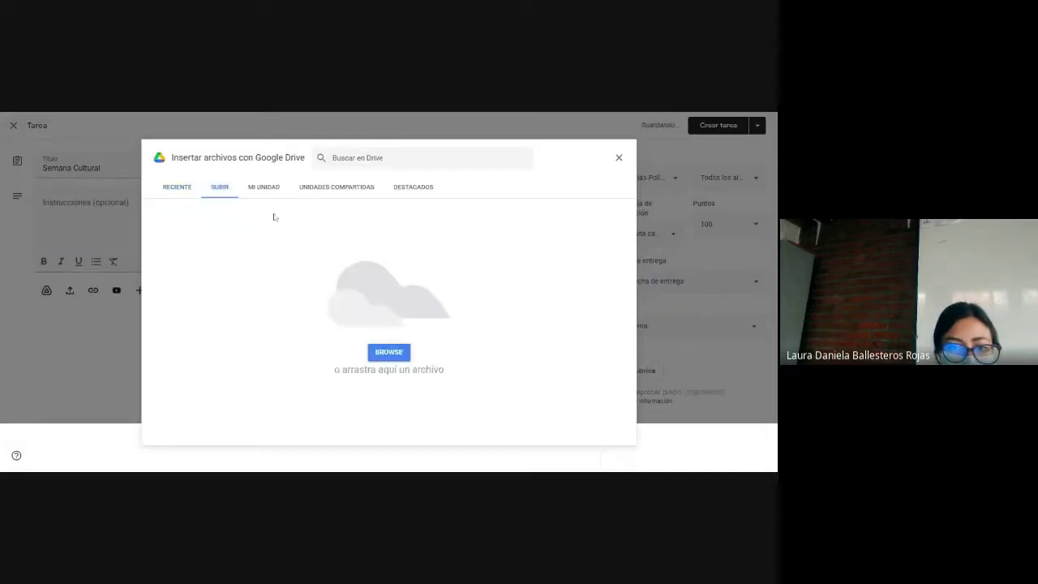
{"action": "left_click", "coordinate": [392, 354]}
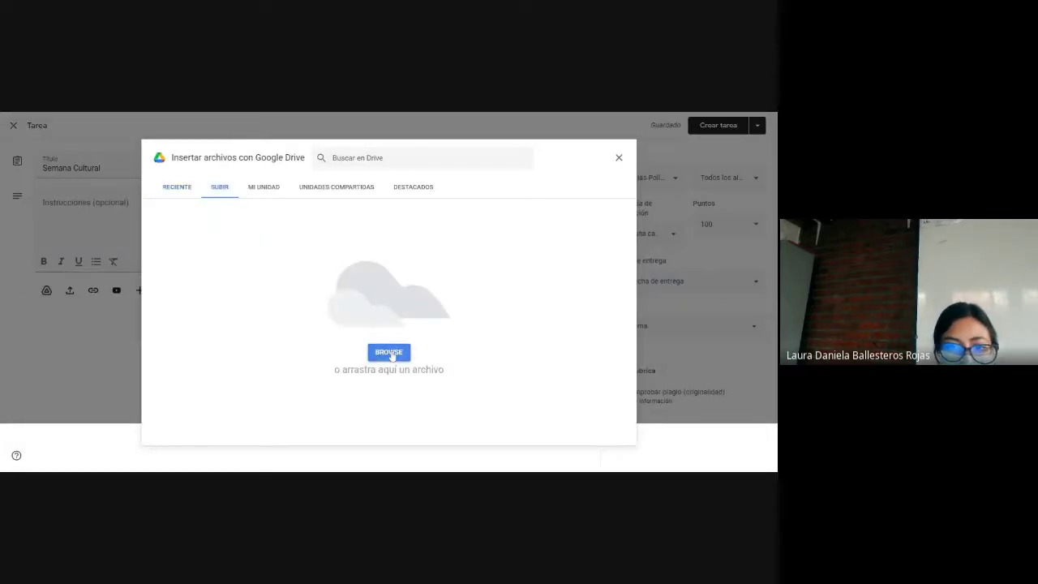
{"action": "left_click", "coordinate": [184, 192]}
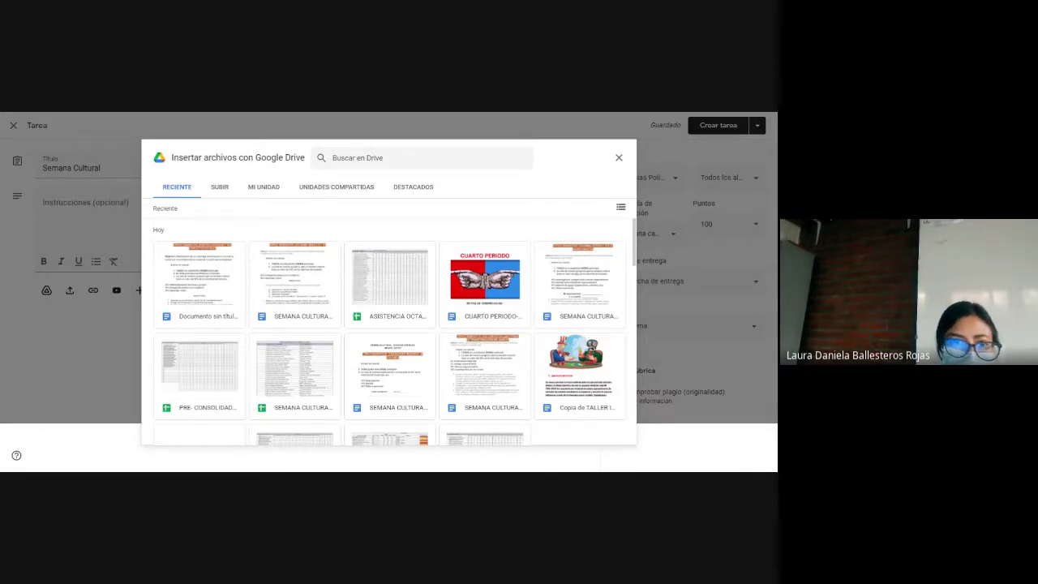
{"action": "double_click", "coordinate": [198, 280]}
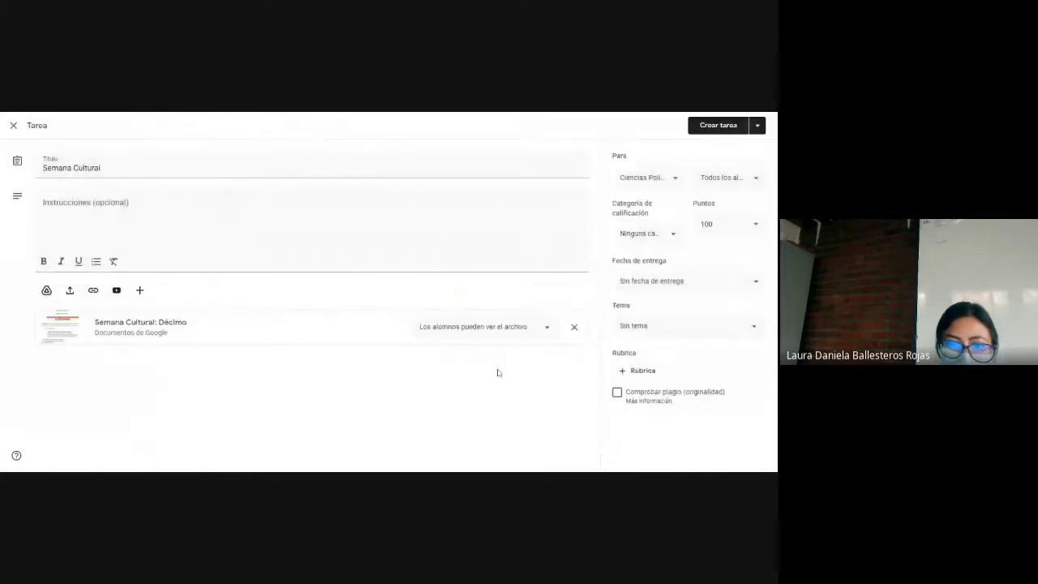
File the assignment under the CUARTO PERIODO topic and set its due date to 20 sept 2021, without entering a time.
{"action": "left_click", "coordinate": [656, 331]}
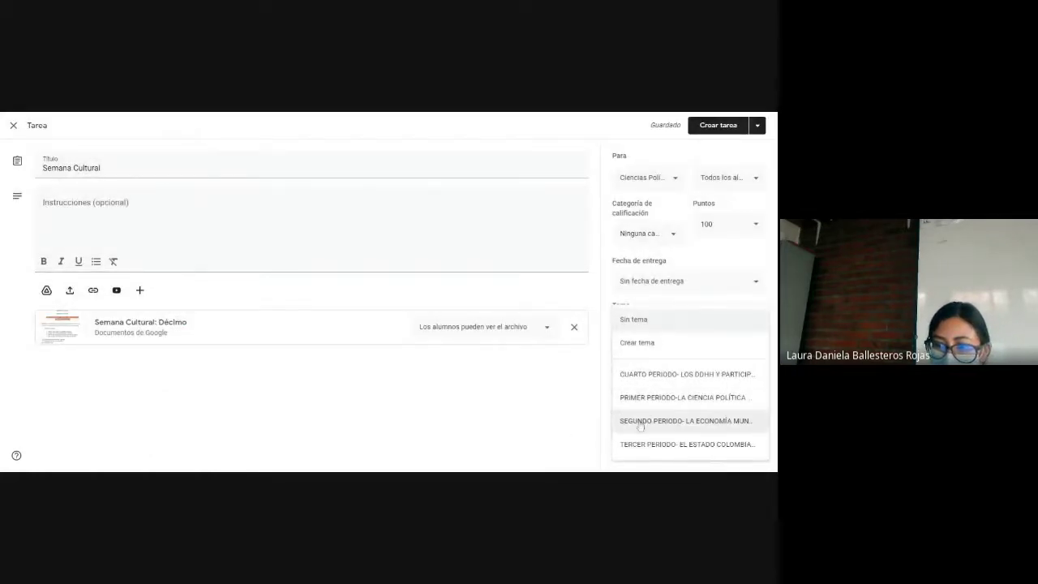
{"action": "left_click", "coordinate": [637, 374]}
{"action": "left_click", "coordinate": [648, 284]}
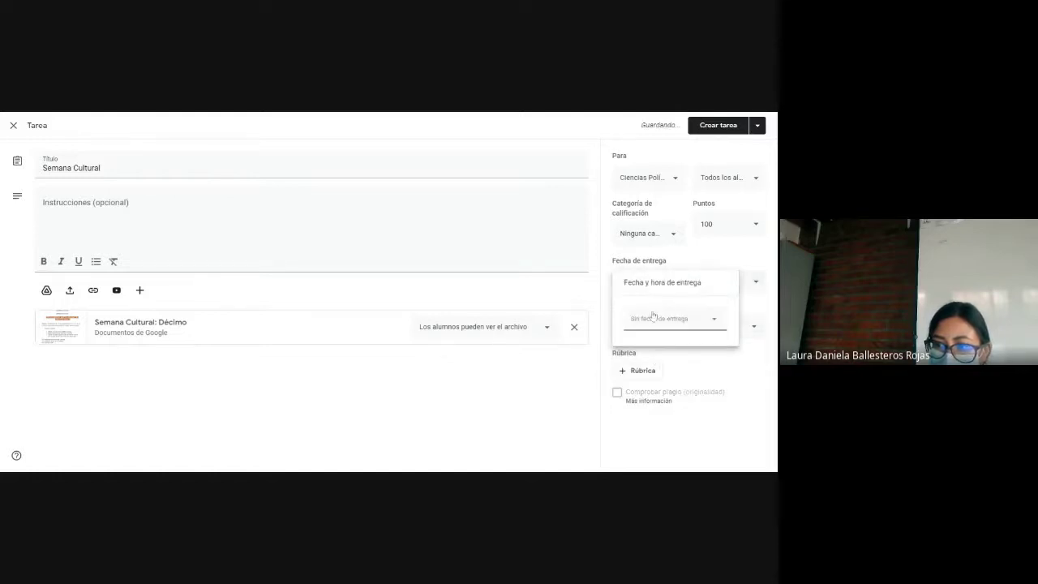
{"action": "left_click", "coordinate": [652, 319]}
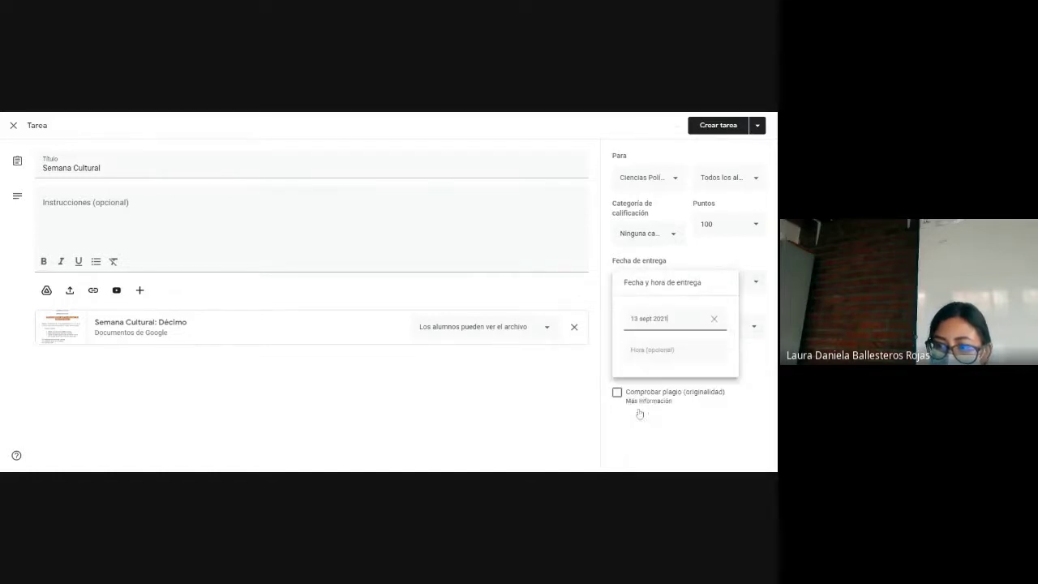
{"action": "left_click", "coordinate": [636, 428]}
{"action": "left_click", "coordinate": [633, 357]}
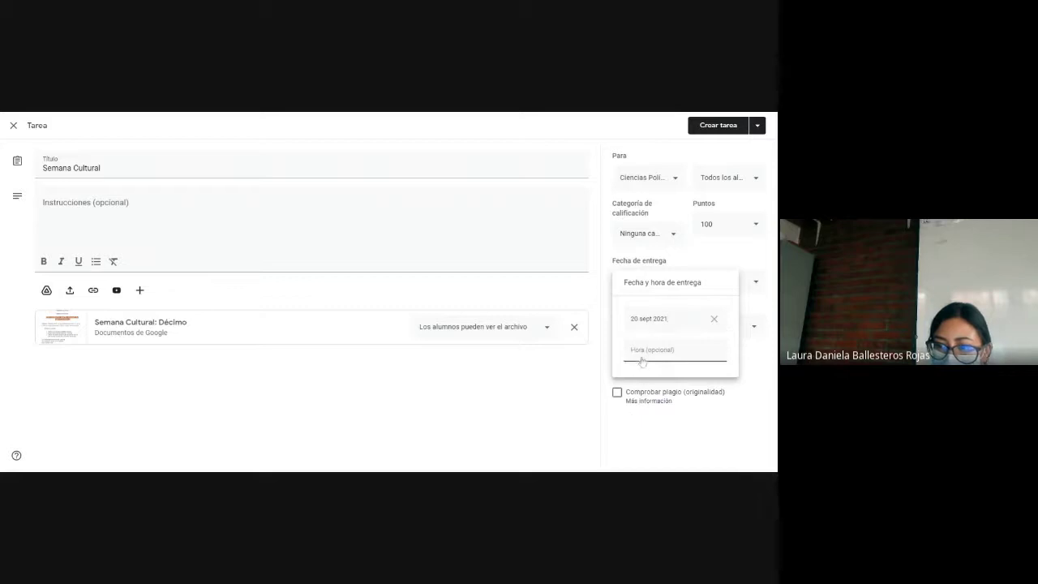
{"action": "left_click", "coordinate": [593, 300]}
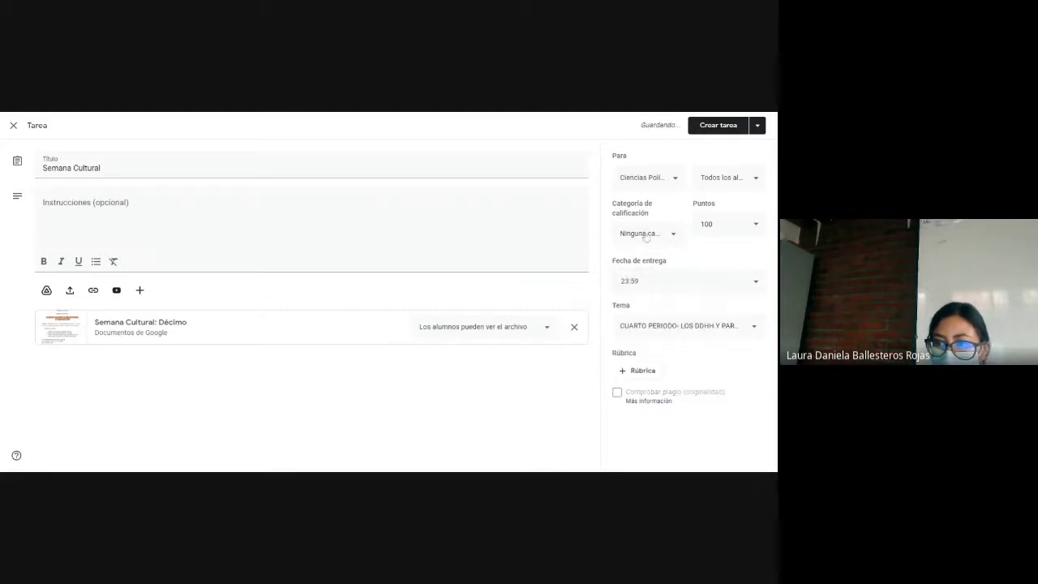
Assign the EXPLORACIÓN grading category to the "Semana Cultural" assignment and publish it to the class.
{"action": "left_click", "coordinate": [649, 233]}
{"action": "left_click", "coordinate": [639, 253]}
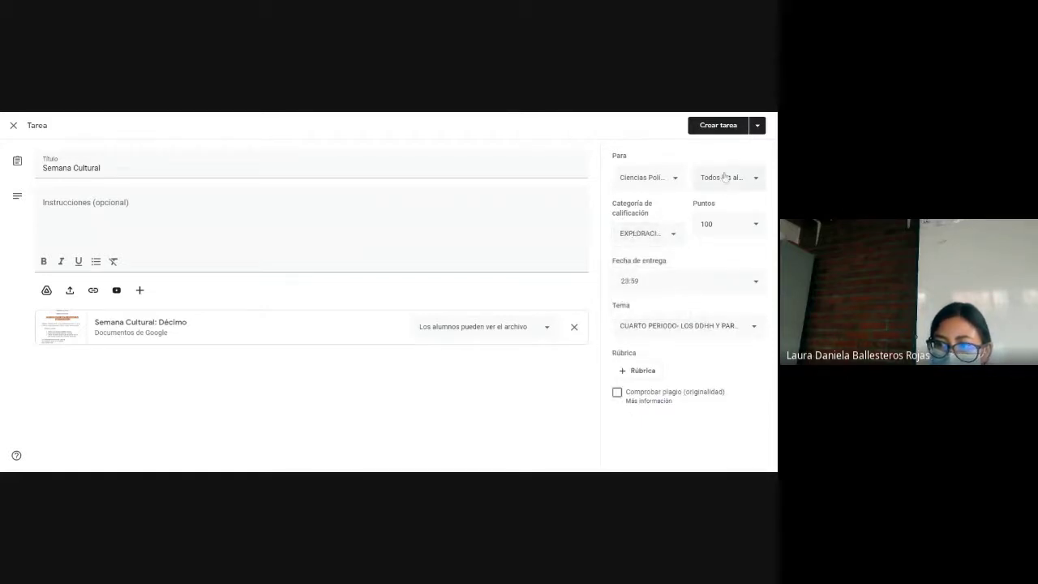
{"action": "left_click", "coordinate": [719, 126]}
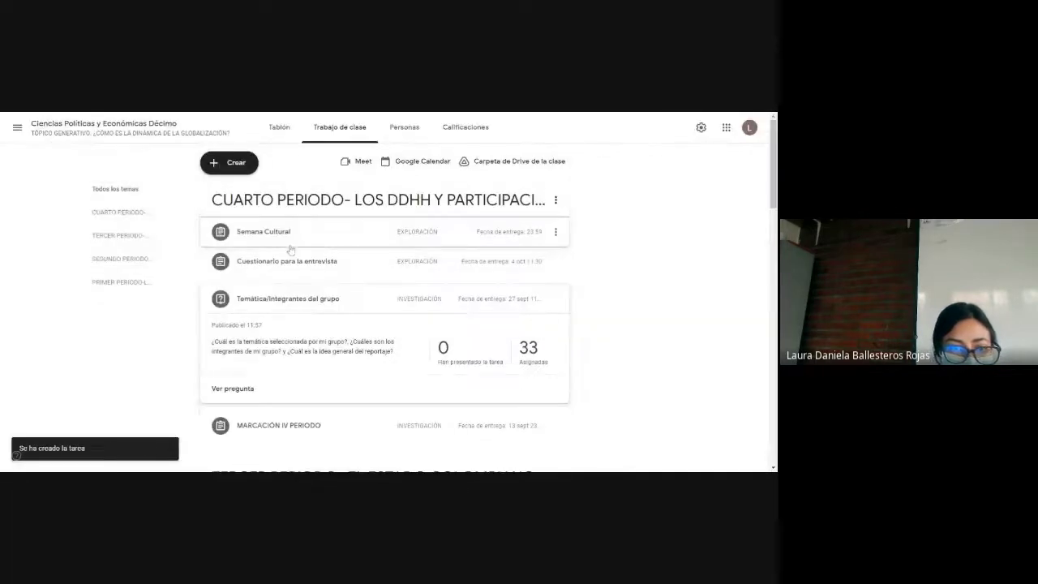
{"action": "left_click_drag", "start_coordinate": [272, 247], "coordinate": [272, 271]}
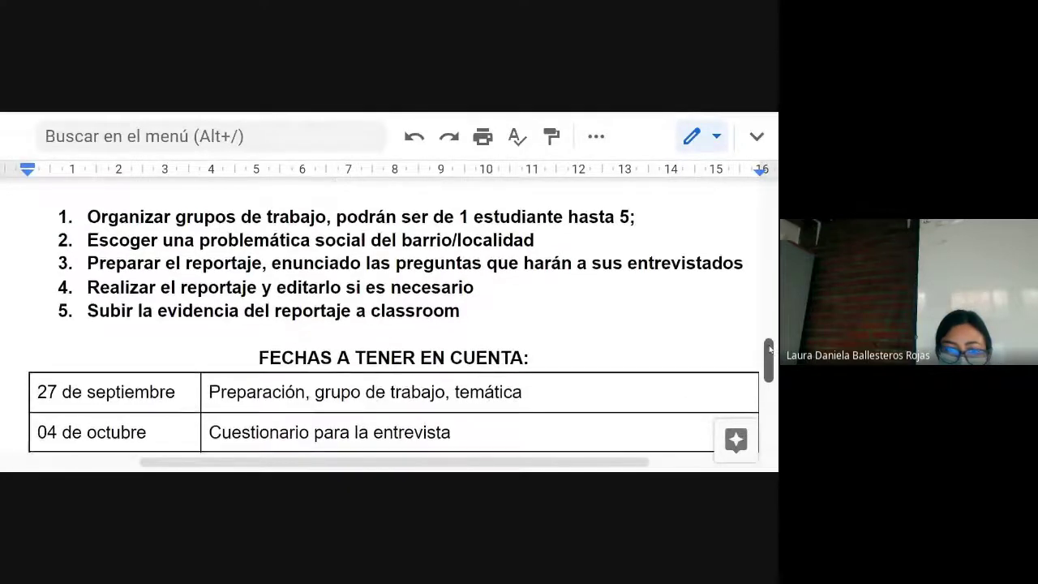
{"action": "scroll", "coordinate": [775, 337], "scroll_direction": "down", "scroll_amount": 1}
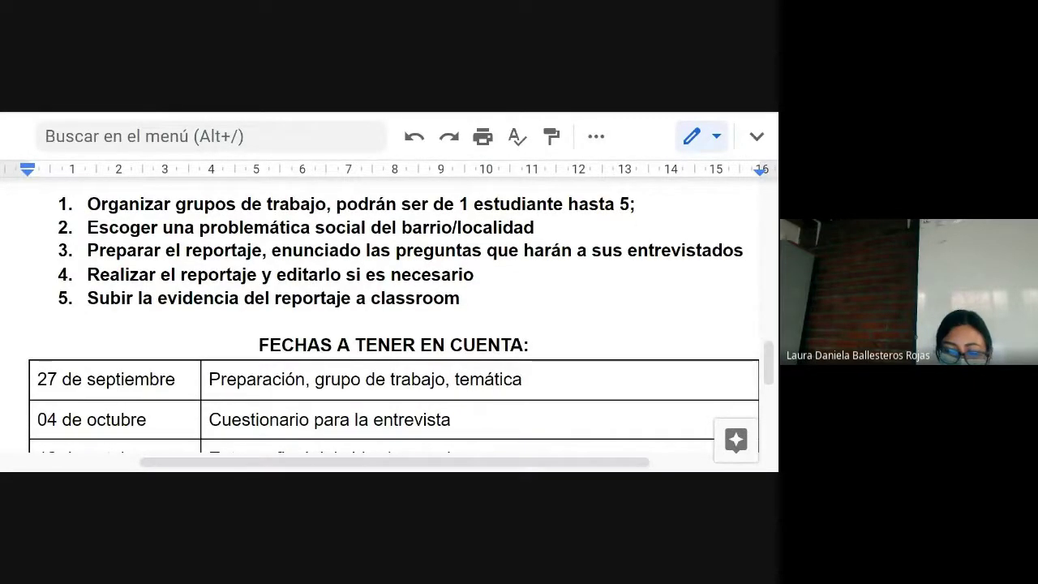
{"action": "left_click", "coordinate": [466, 298]}
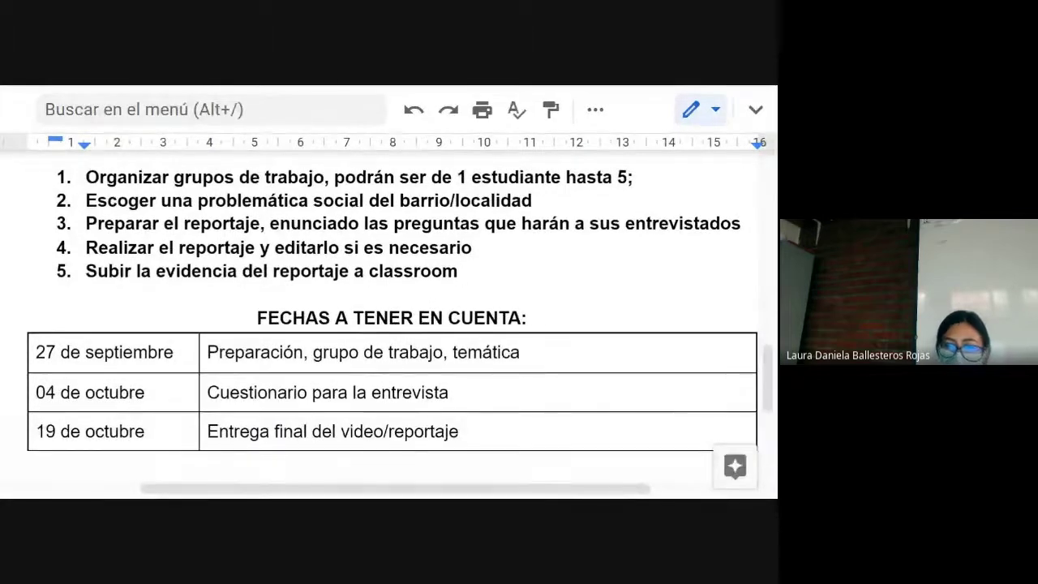
{"action": "scroll", "coordinate": [771, 360], "scroll_direction": "up", "scroll_amount": 1}
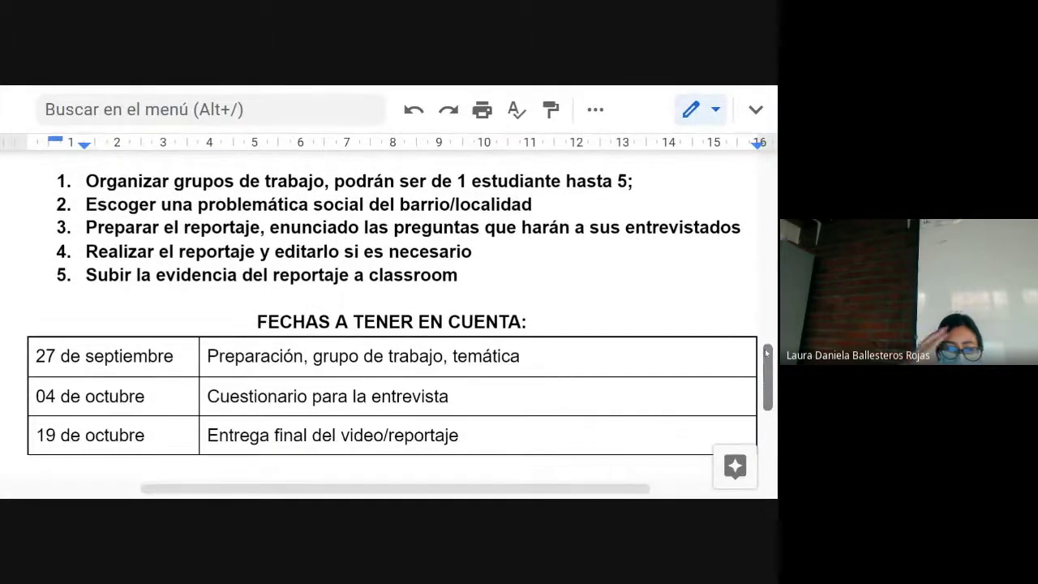